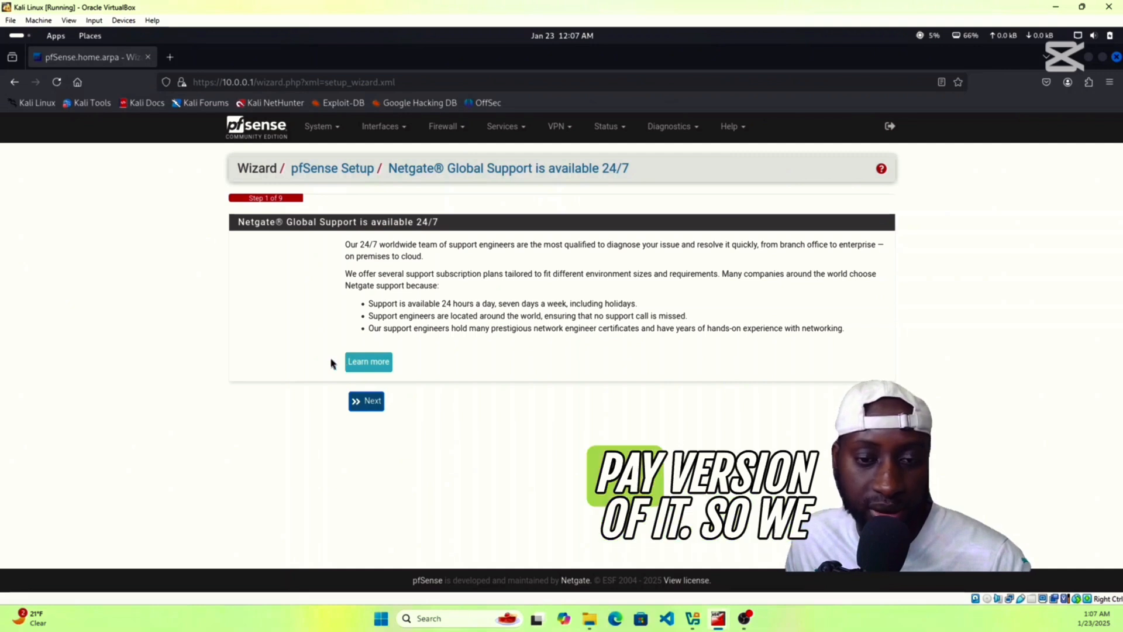
# Advance the pfSense setup wizard through the support, general information and time server pages with the timezone EST
pyautogui.click(365, 402)
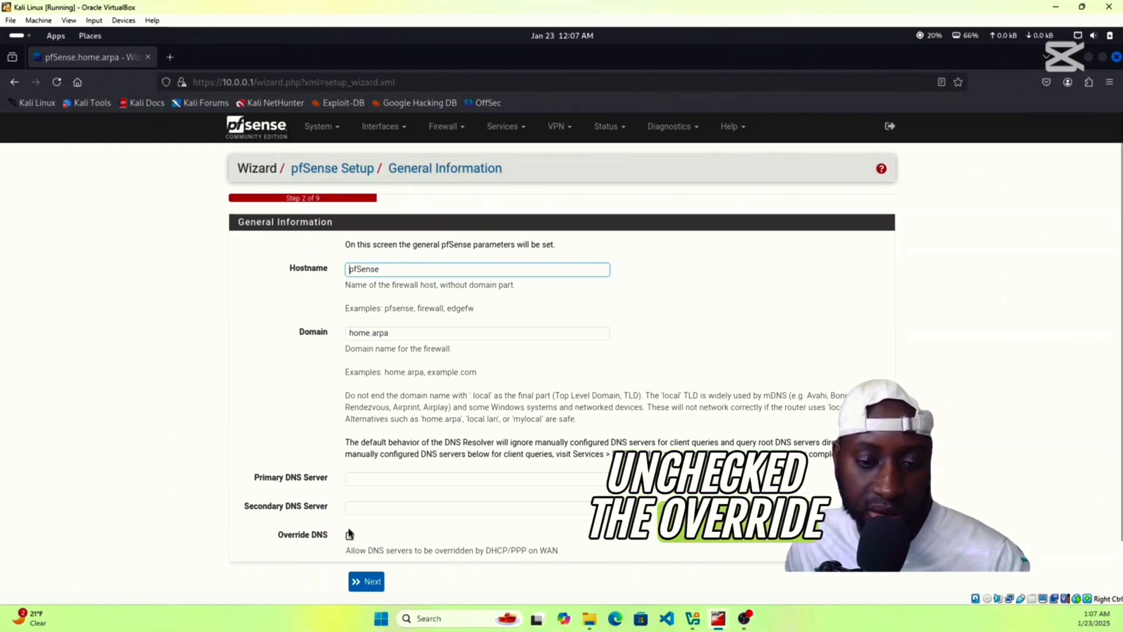
pyautogui.click(368, 581)
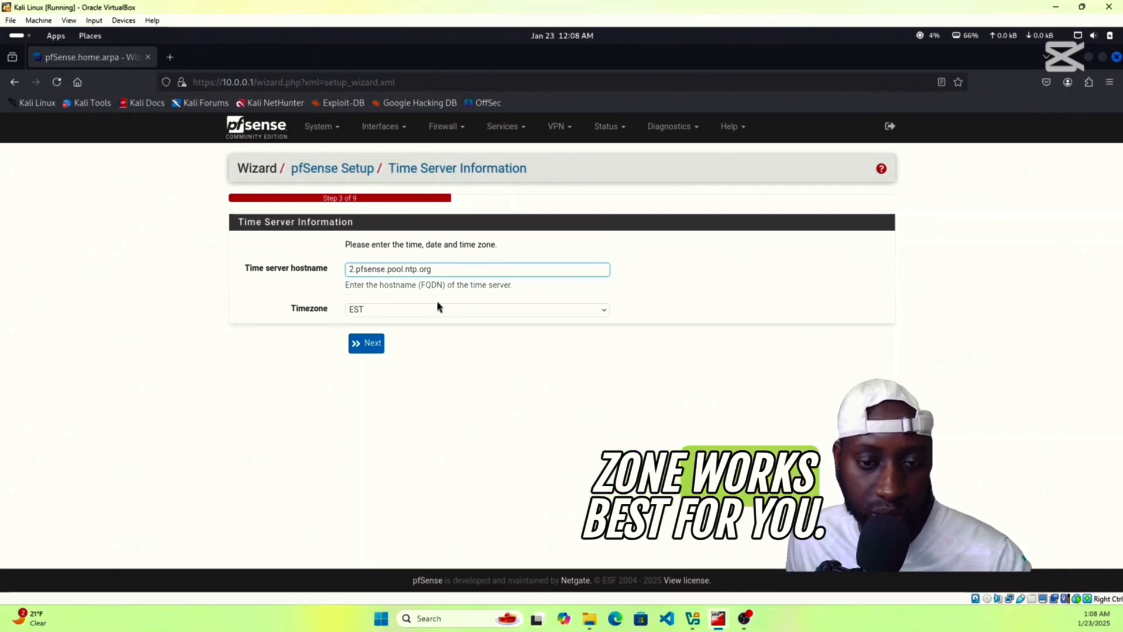
pyautogui.click(374, 344)
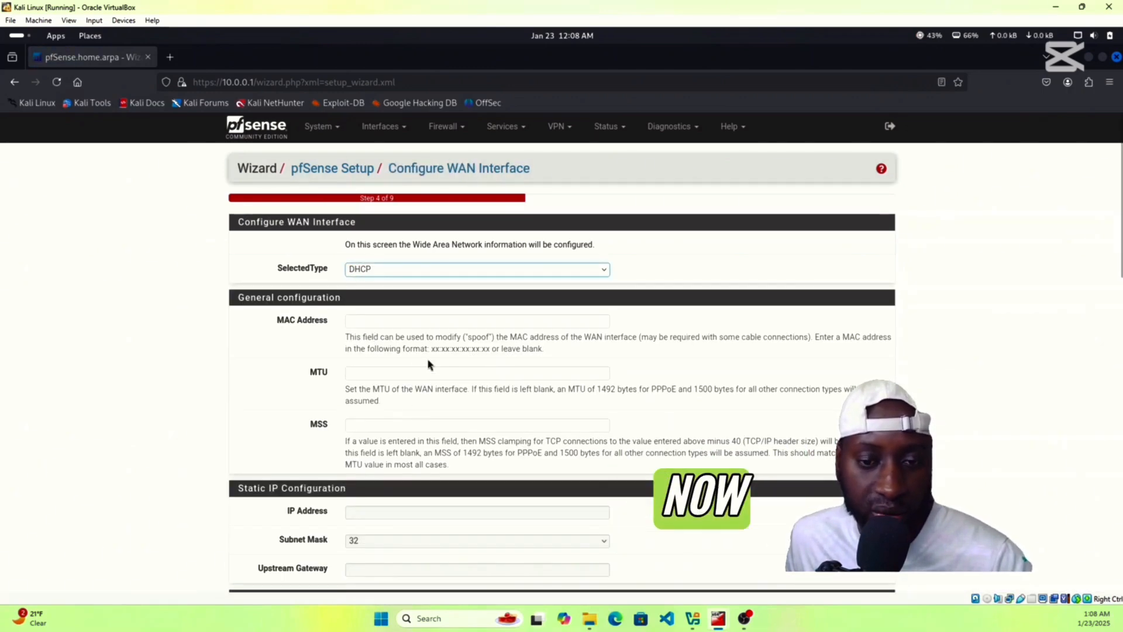
# Accept the wizard's WAN interface page with DHCP and the LAN page with IP address 10.0.0.1 and subnet mask 24
pyautogui.scroll(-10, 447, 372)
pyautogui.scroll(-3, 448, 376)
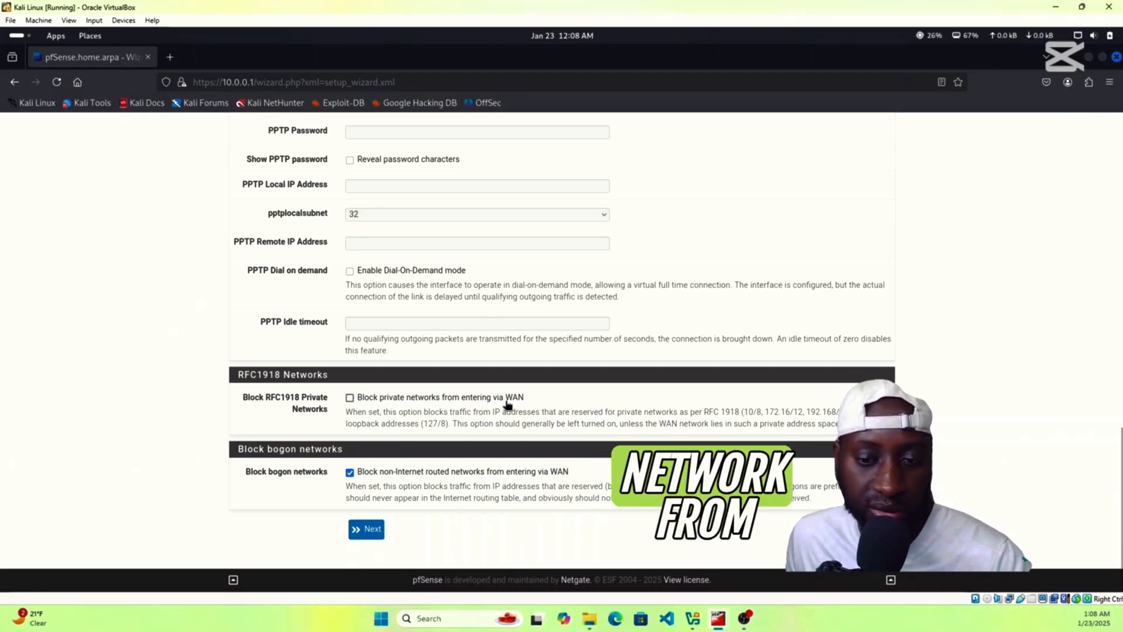
pyautogui.click(368, 530)
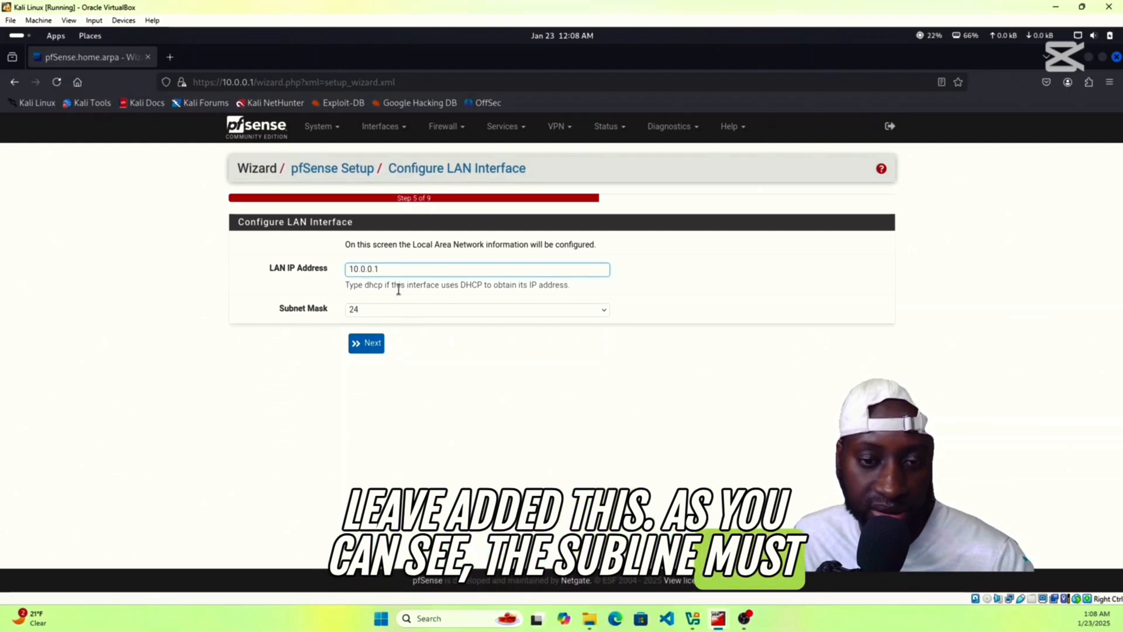
pyautogui.click(371, 346)
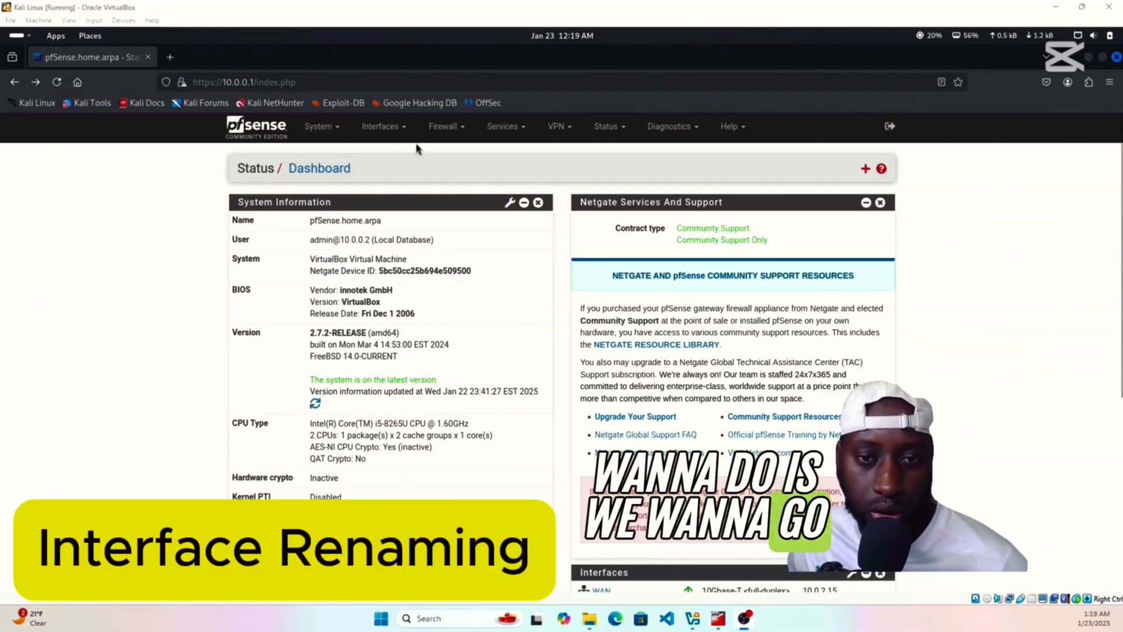
# Open the MaraCyber_Range interface configuration, save it with its static IPv4 settings and apply the changes
pyautogui.click(404, 130)
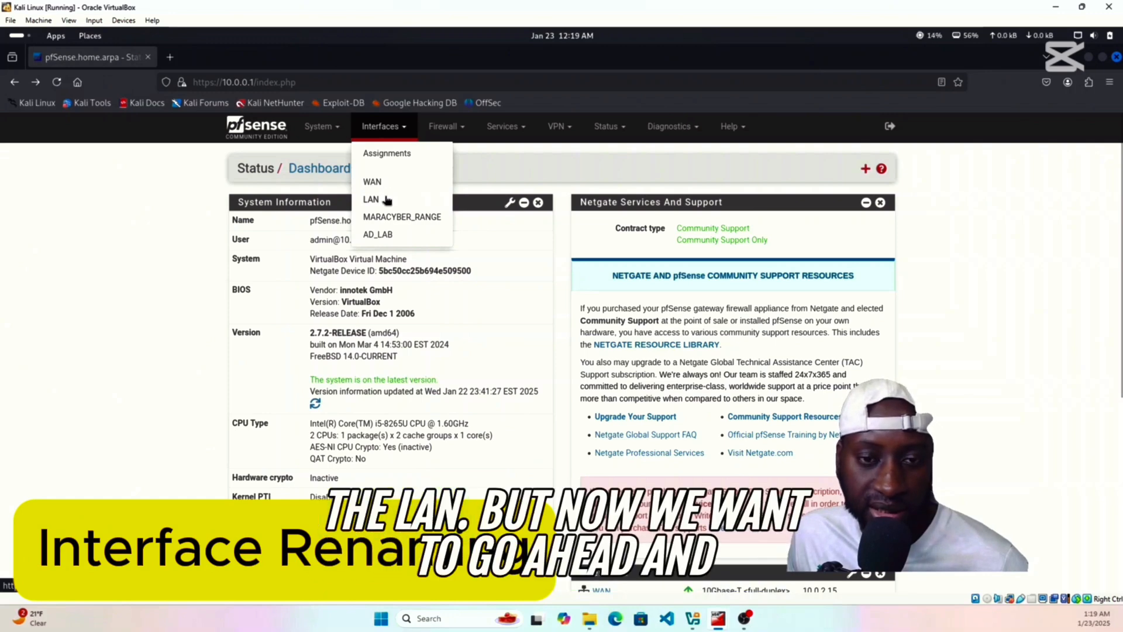
pyautogui.click(390, 218)
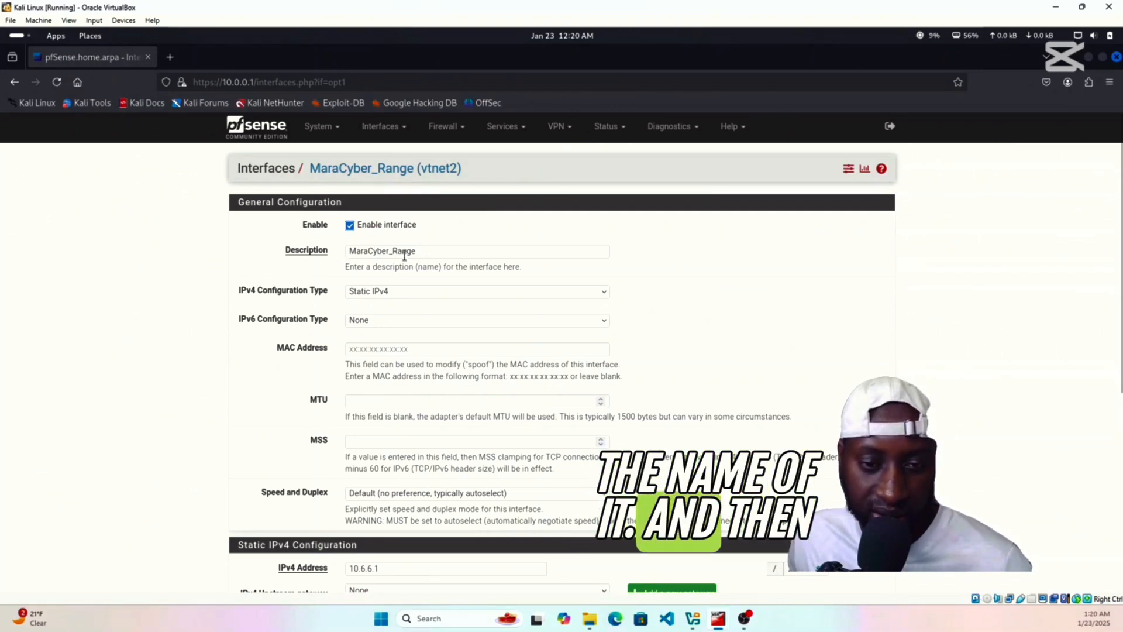
pyautogui.scroll(-4, 404, 255)
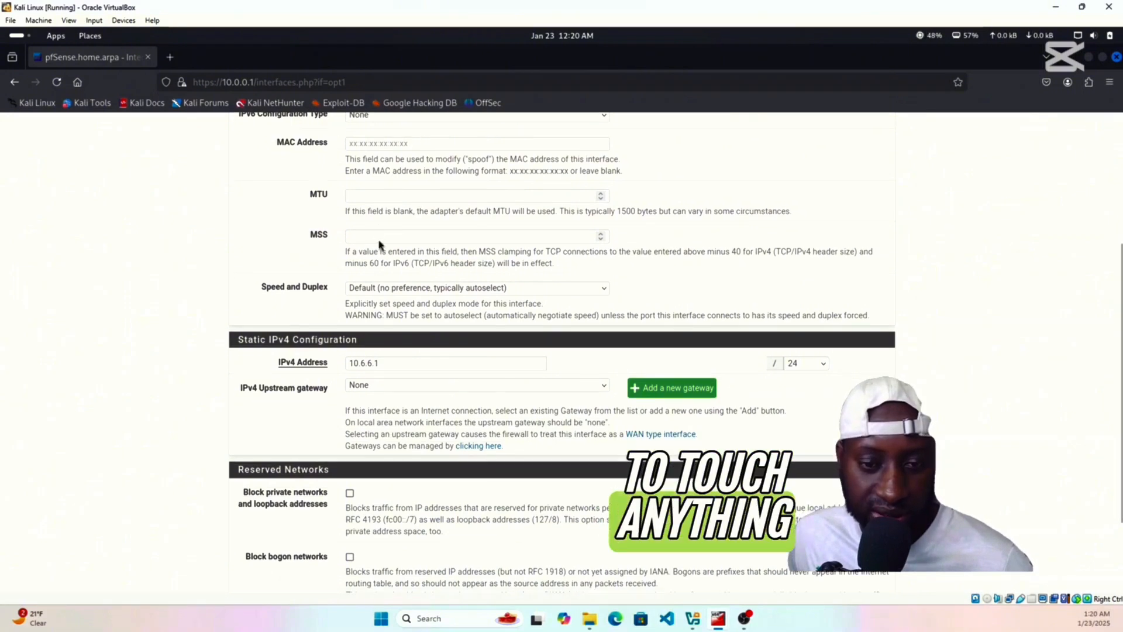
pyautogui.scroll(-2, 379, 245)
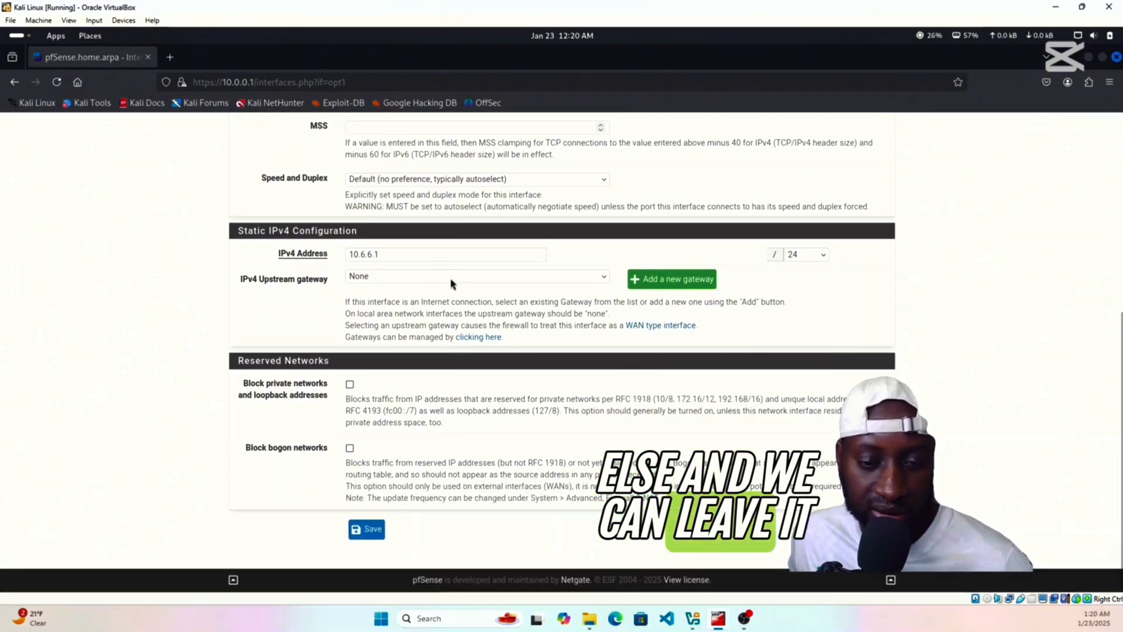
pyautogui.click(373, 534)
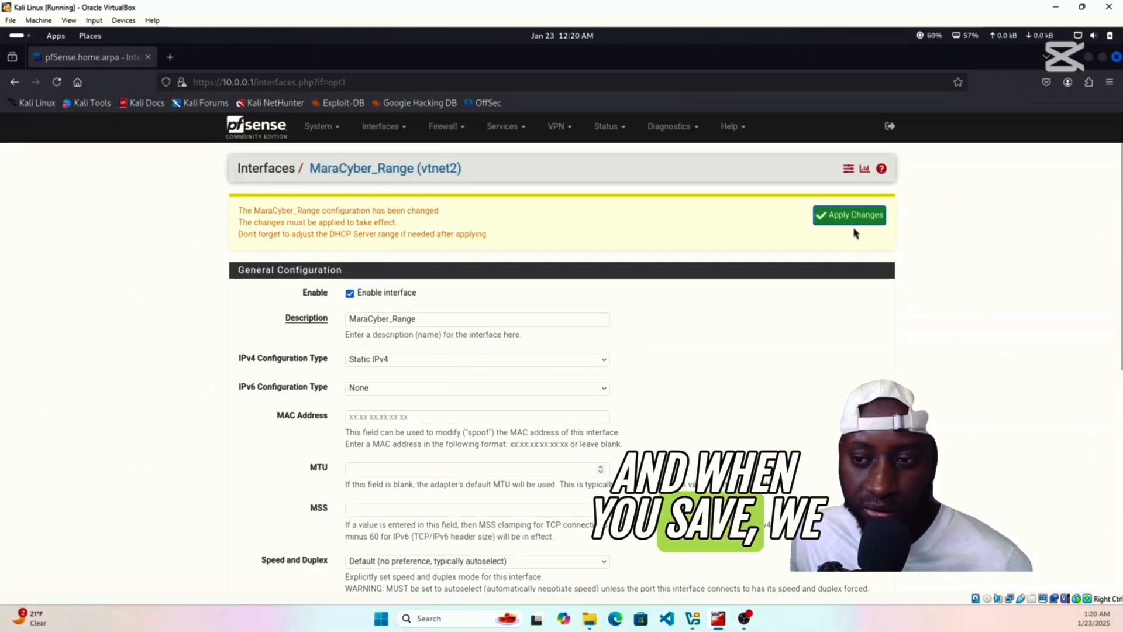
pyautogui.click(856, 217)
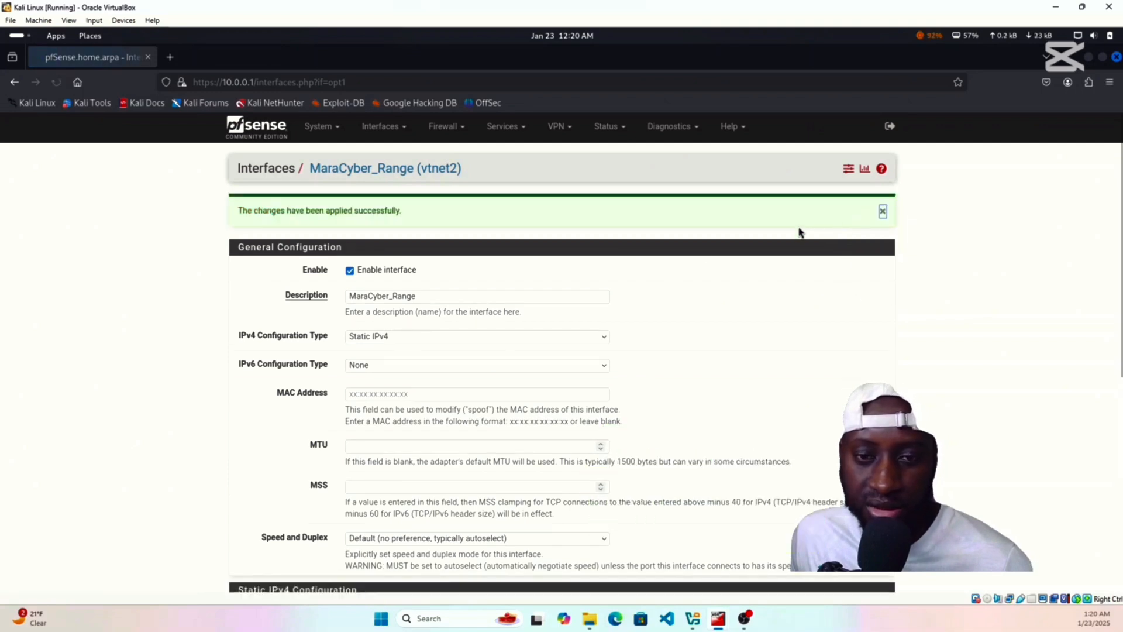
# Open the AD_lab interface configuration, review its static IPv4 settings, and save and apply it
pyautogui.click(401, 131)
pyautogui.click(529, 266)
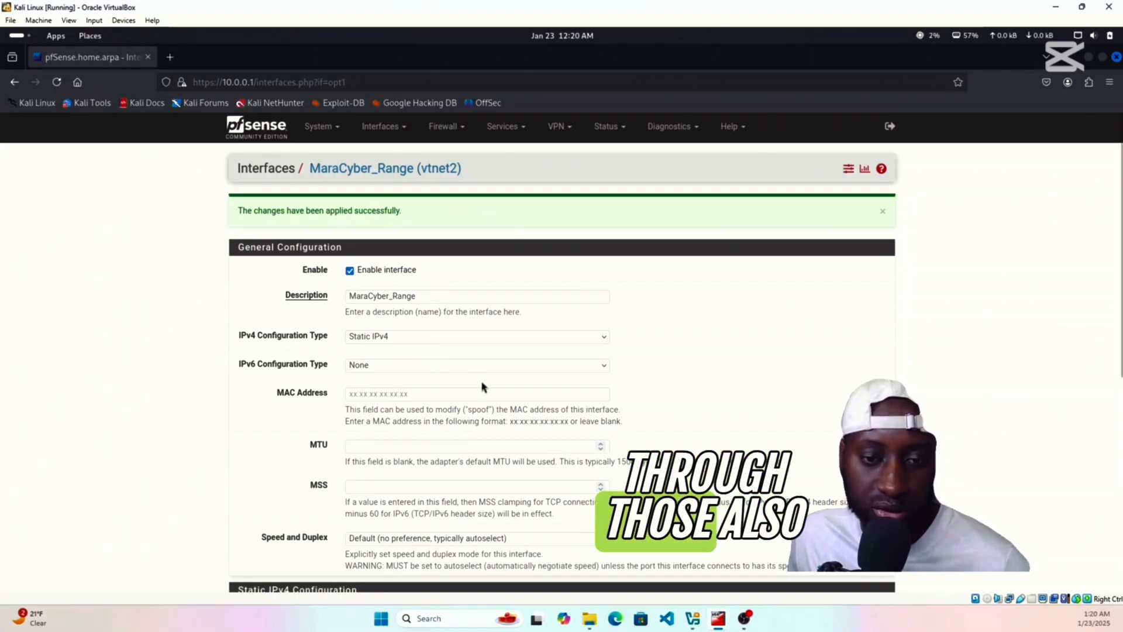
pyautogui.click(393, 129)
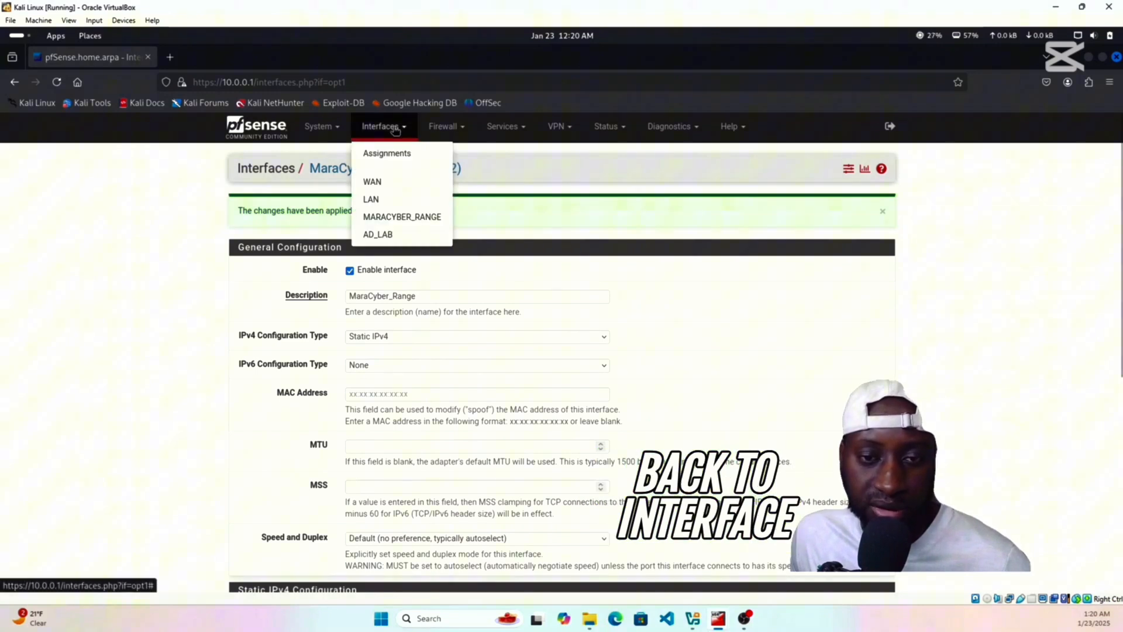
pyautogui.click(385, 236)
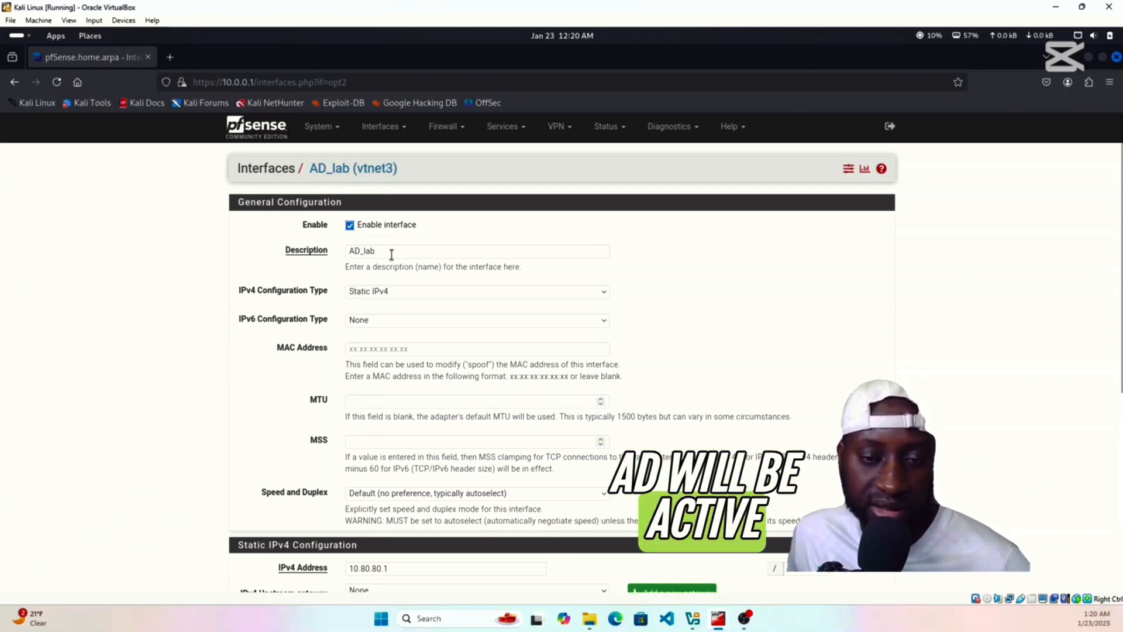
pyautogui.scroll(-5, 402, 307)
pyautogui.scroll(5, 398, 307)
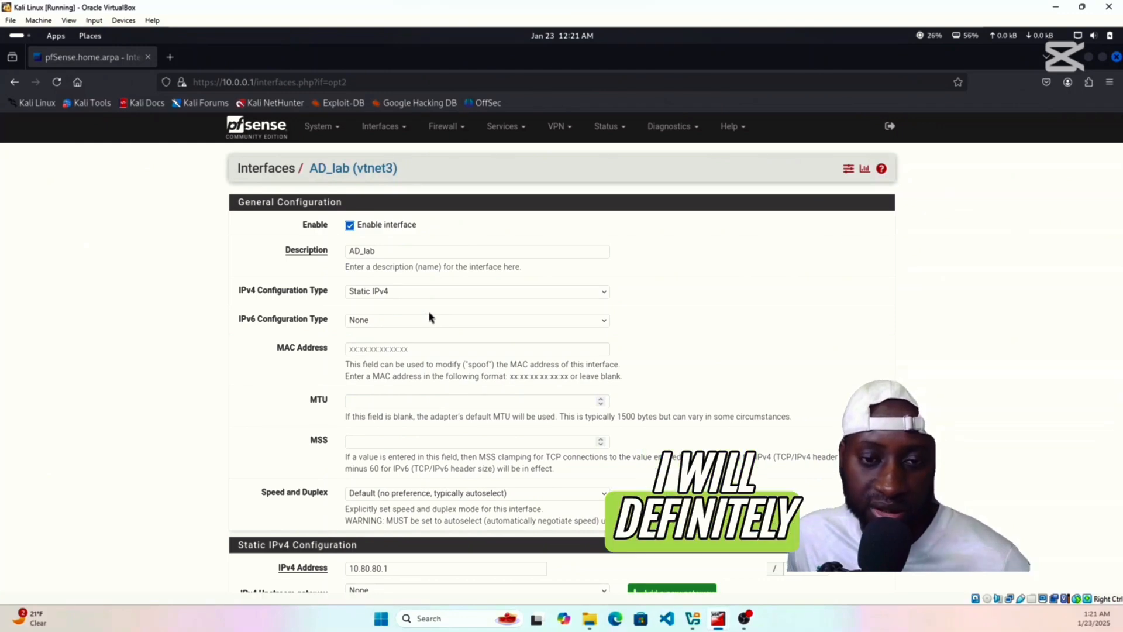
pyautogui.scroll(-3, 428, 317)
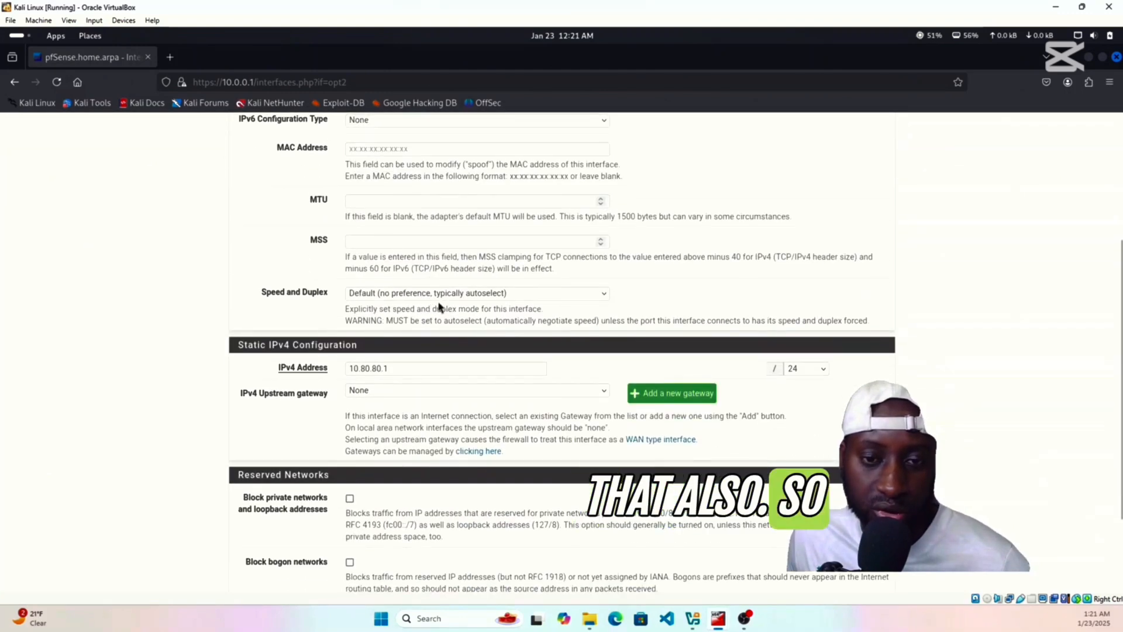
pyautogui.scroll(-2, 438, 307)
pyautogui.scroll(5, 438, 309)
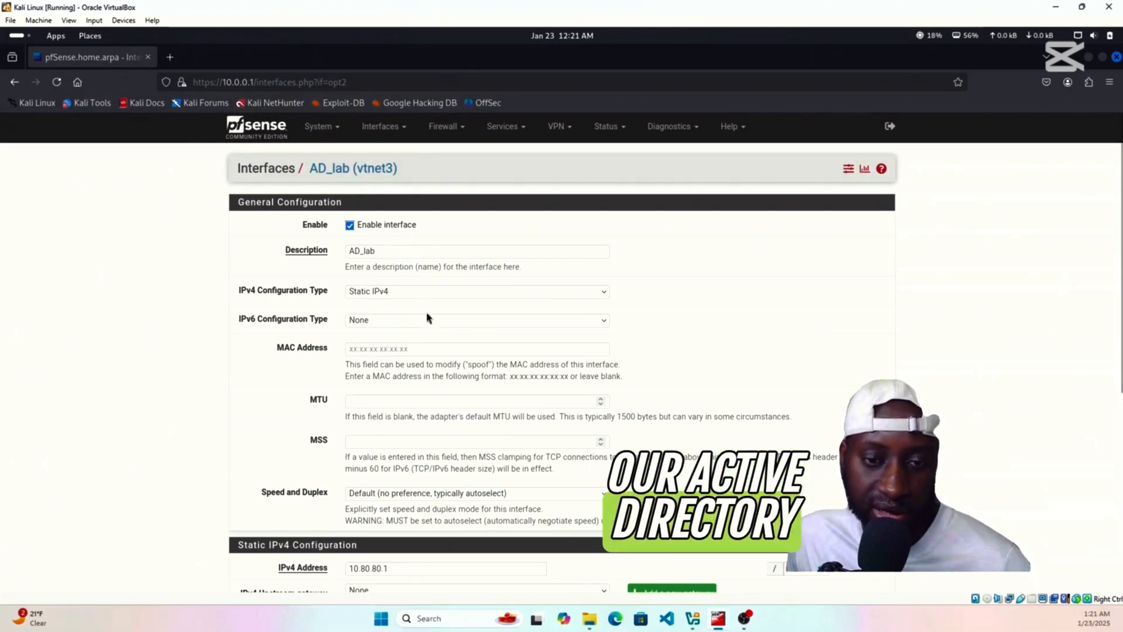
pyautogui.scroll(-5, 427, 318)
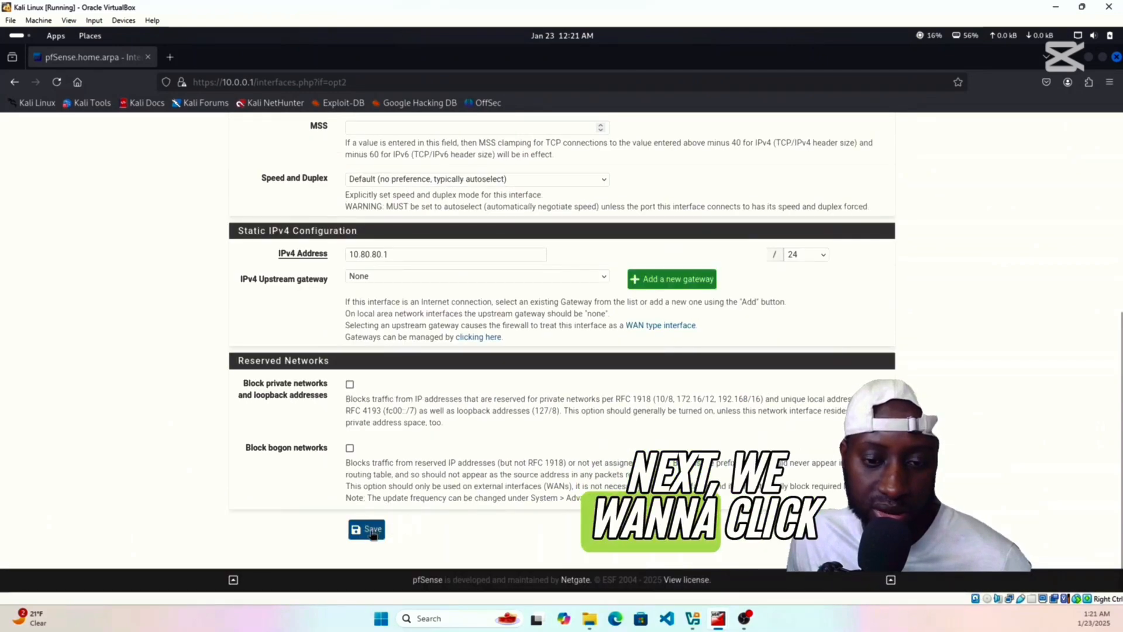
pyautogui.click(372, 530)
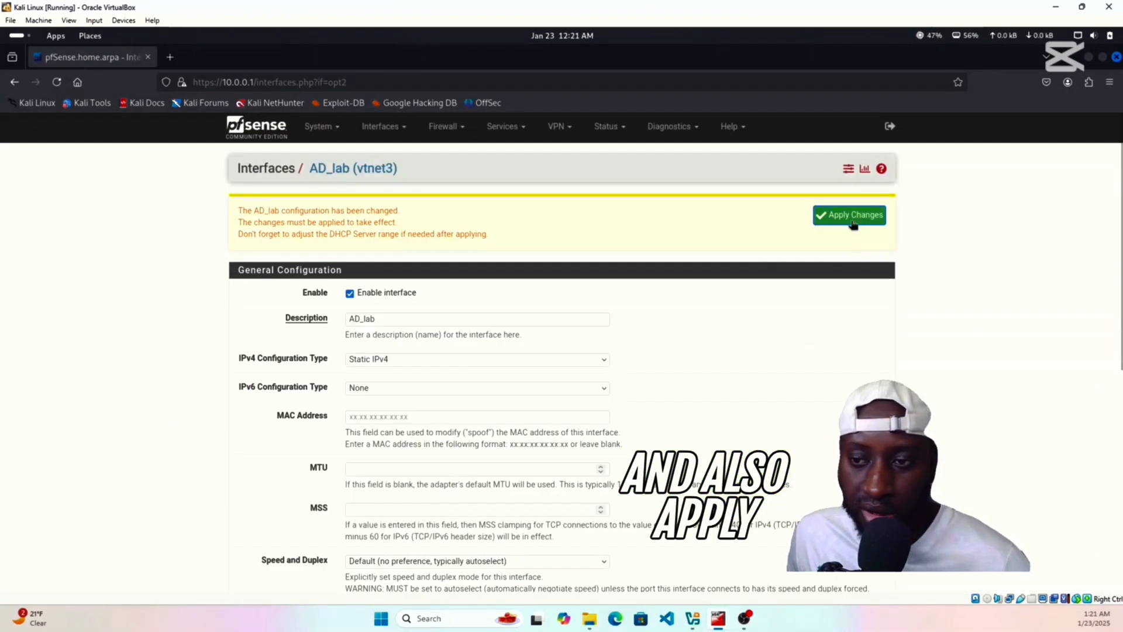
pyautogui.click(853, 222)
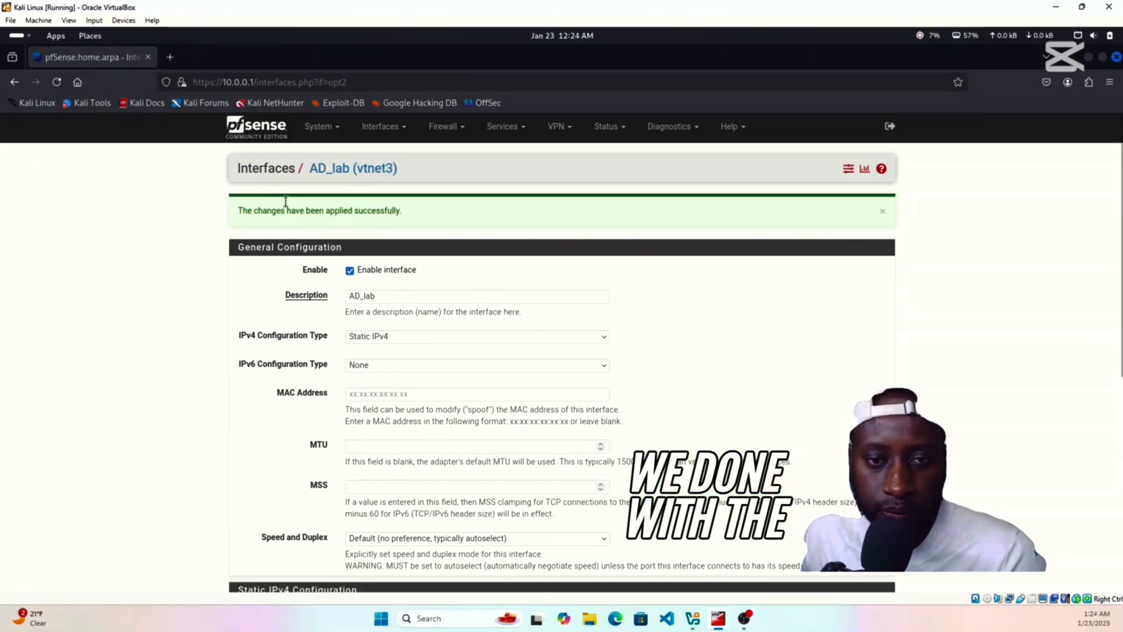
# Open the DNS Resolver's general settings and review the network interface, DNSSEC and DHCP registration options
pyautogui.click(401, 129)
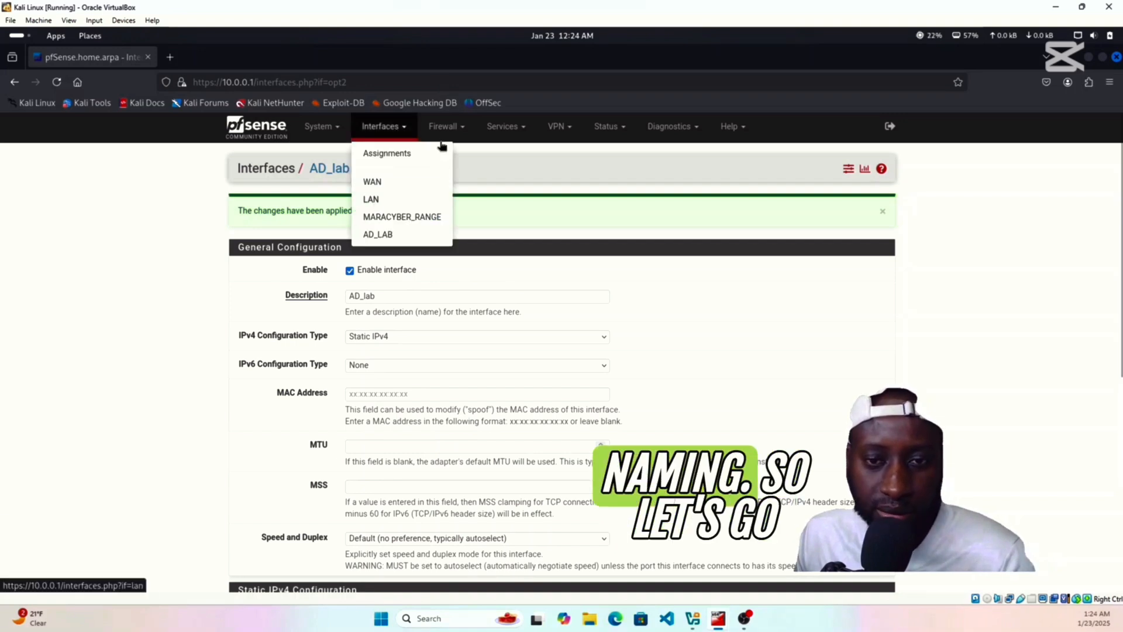
pyautogui.click(525, 129)
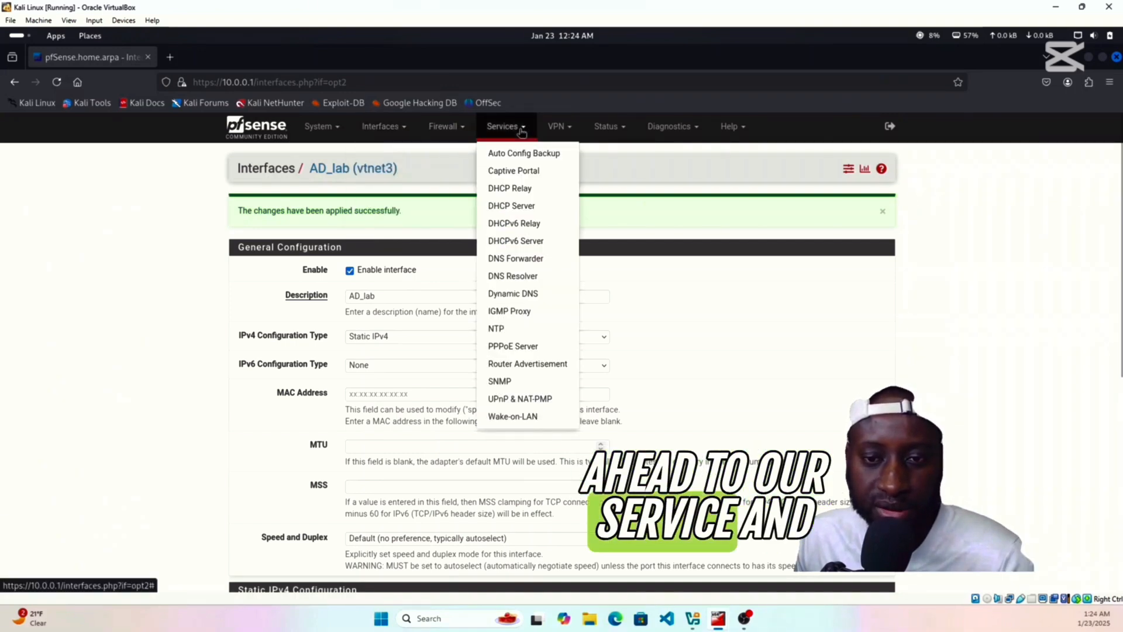
pyautogui.click(507, 278)
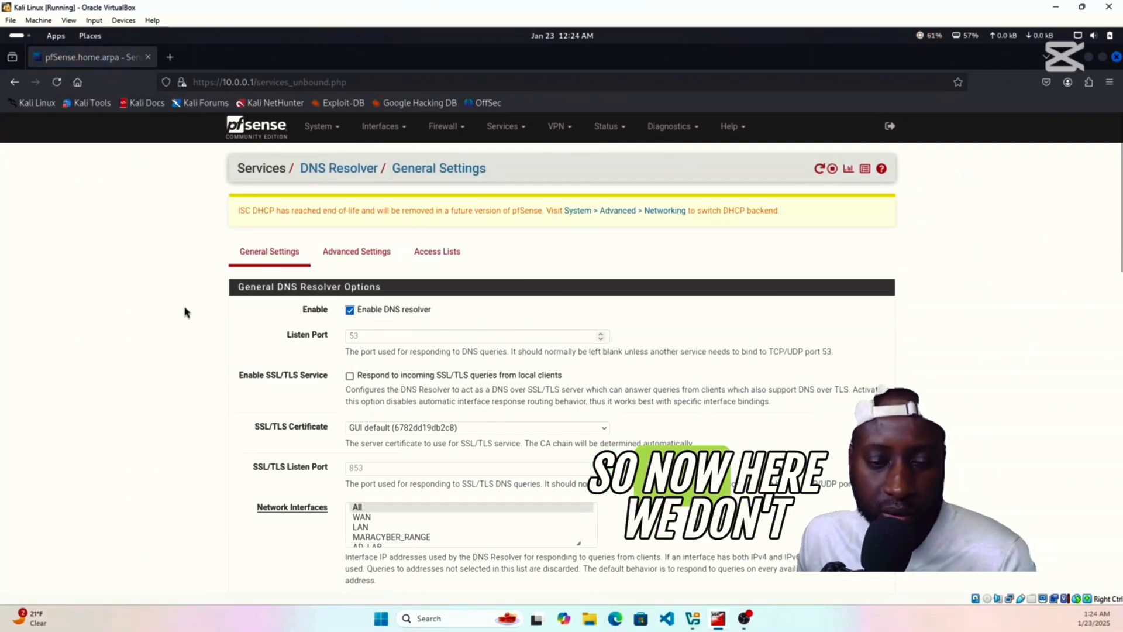
pyautogui.scroll(-2, 206, 292)
pyautogui.scroll(-4, 281, 267)
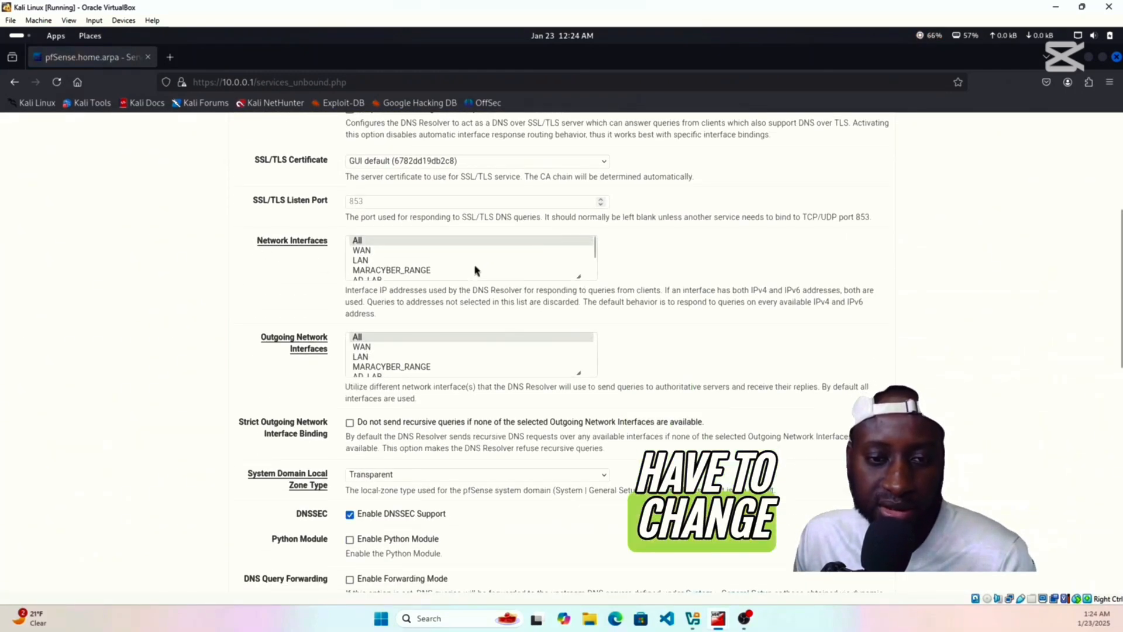
pyautogui.scroll(-2, 483, 264)
pyautogui.scroll(7, 483, 264)
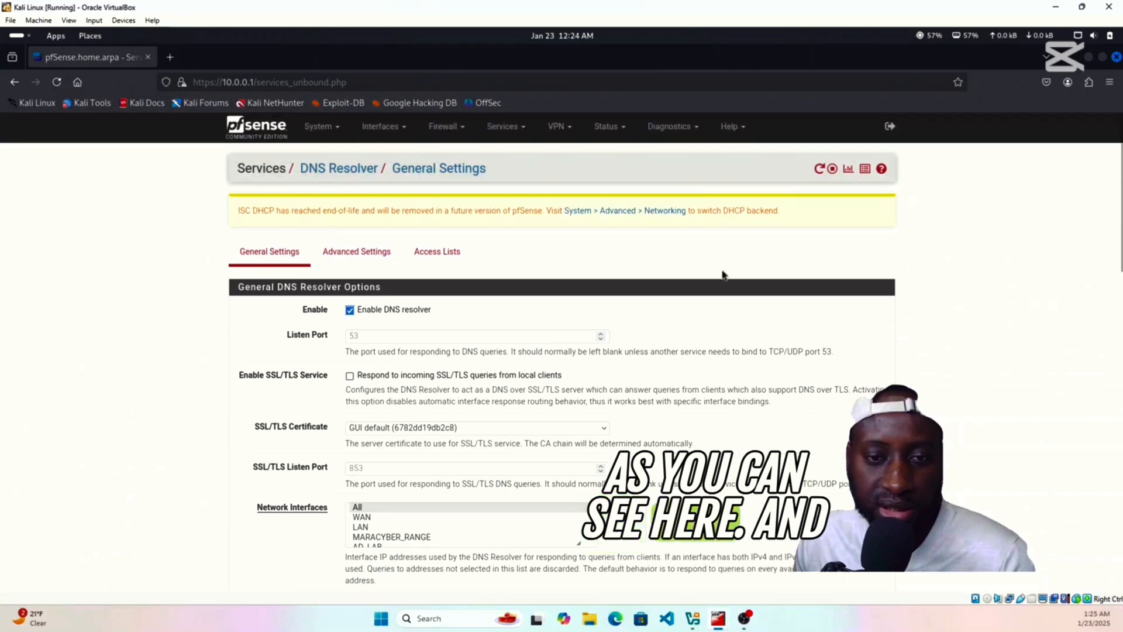
pyautogui.scroll(-10, 702, 293)
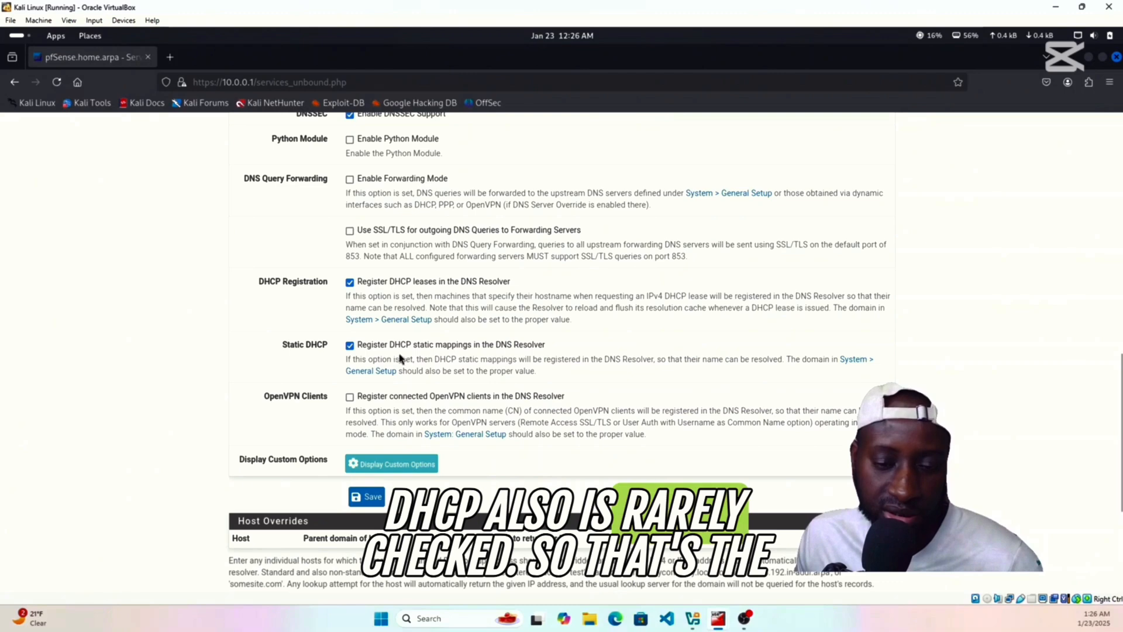
# Save the DNS Resolver's general settings with DHCP leases and static mappings registered, and apply the changes
pyautogui.click(370, 500)
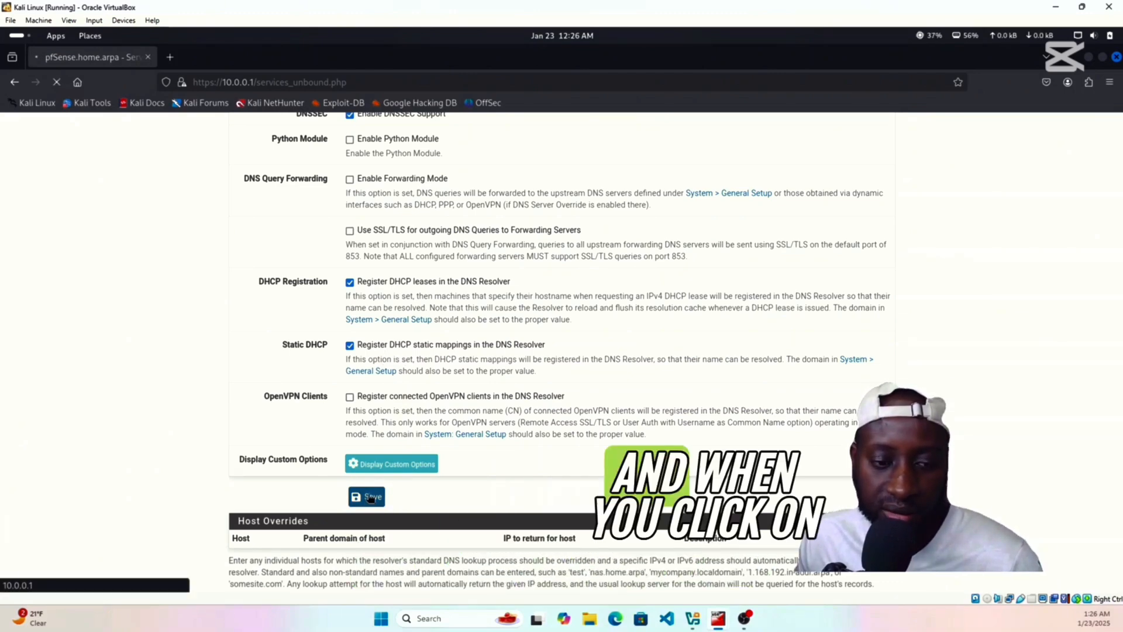
pyautogui.scroll(-4, 532, 356)
pyautogui.scroll(13, 534, 355)
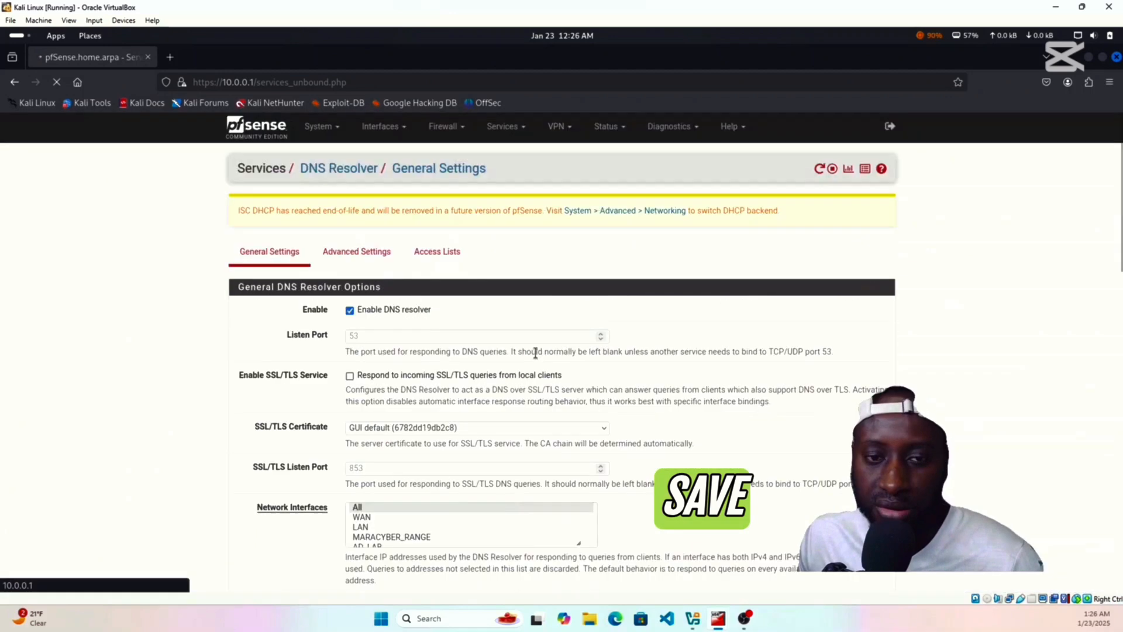
pyautogui.scroll(-5, 532, 352)
pyautogui.scroll(-8, 532, 351)
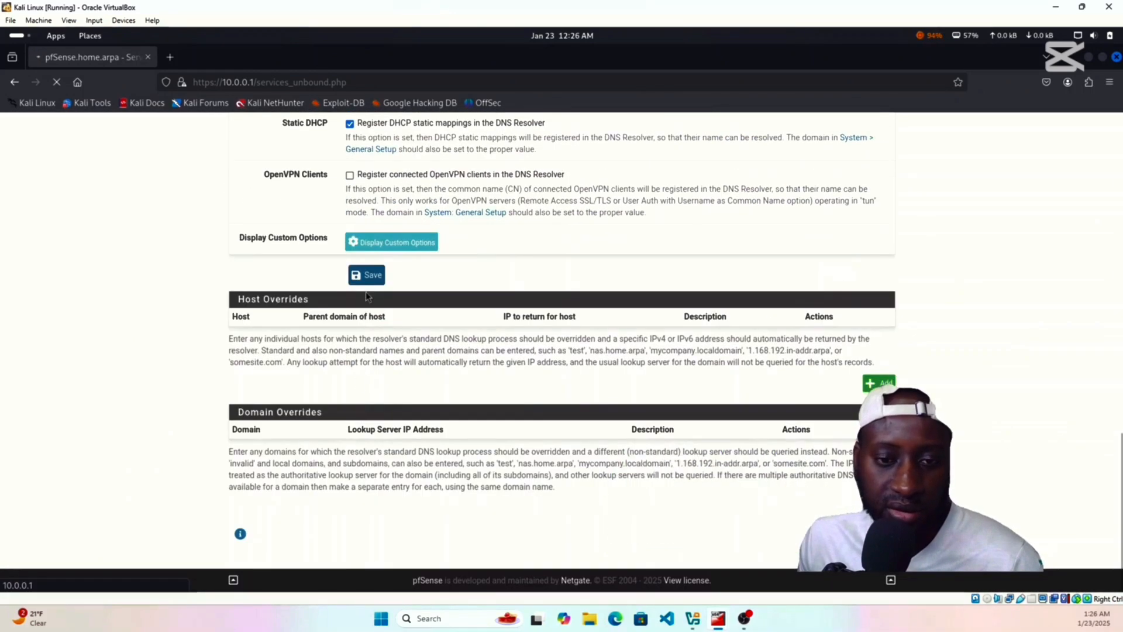
pyautogui.click(366, 280)
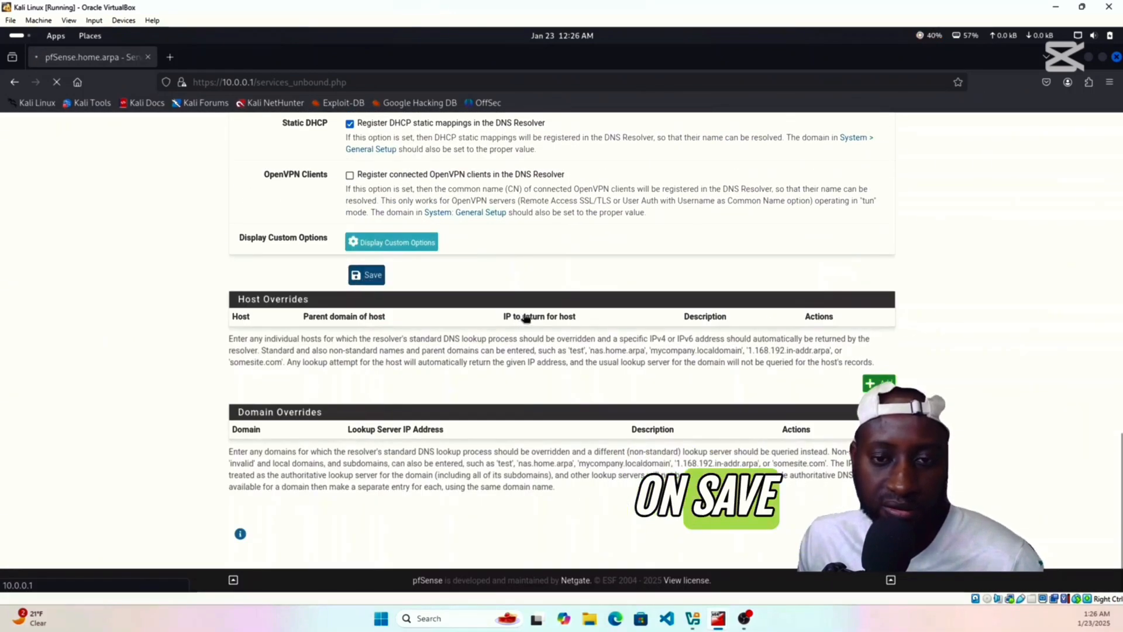
pyautogui.click(854, 219)
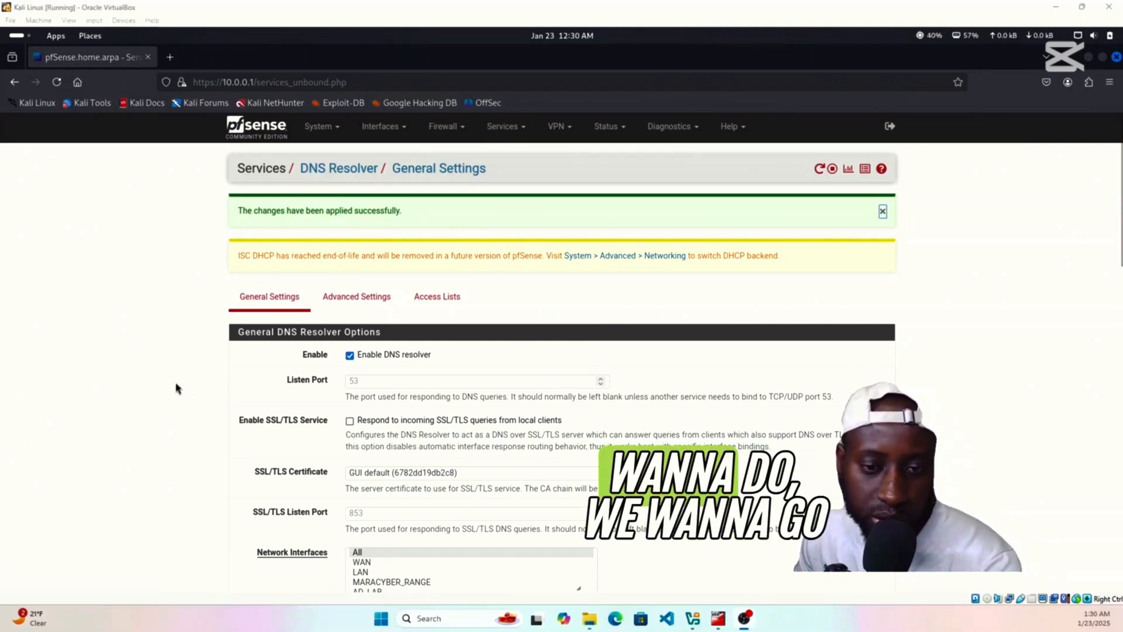
# Open the DNS Resolver's advanced settings and review the privacy, prefetch and DNSSEC hardening options
pyautogui.click(351, 301)
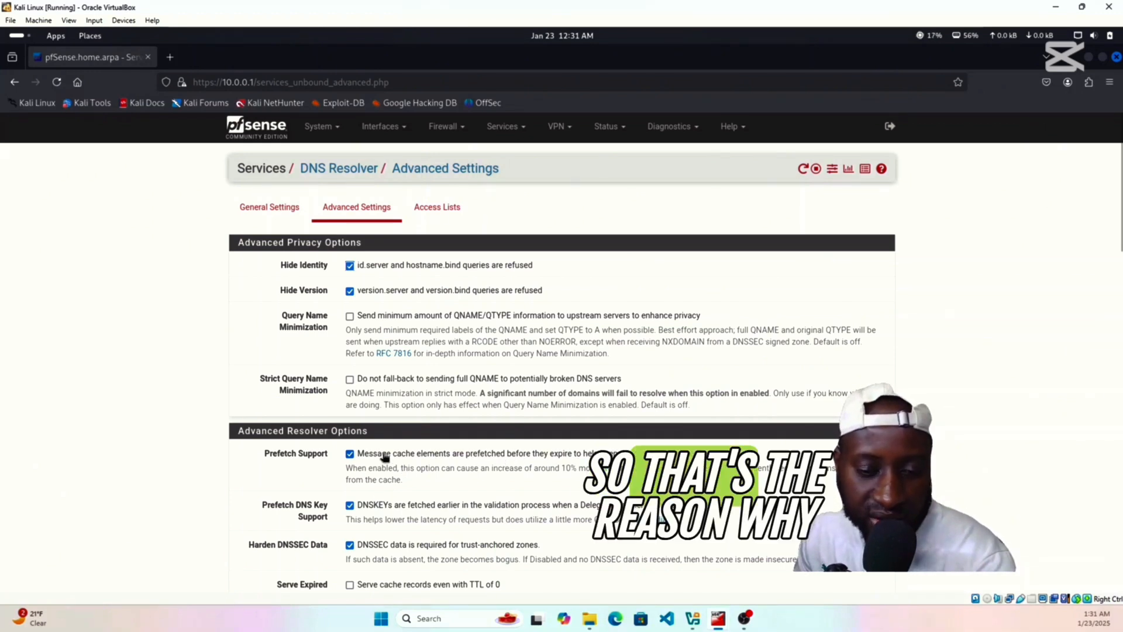
pyautogui.scroll(-3, 350, 454)
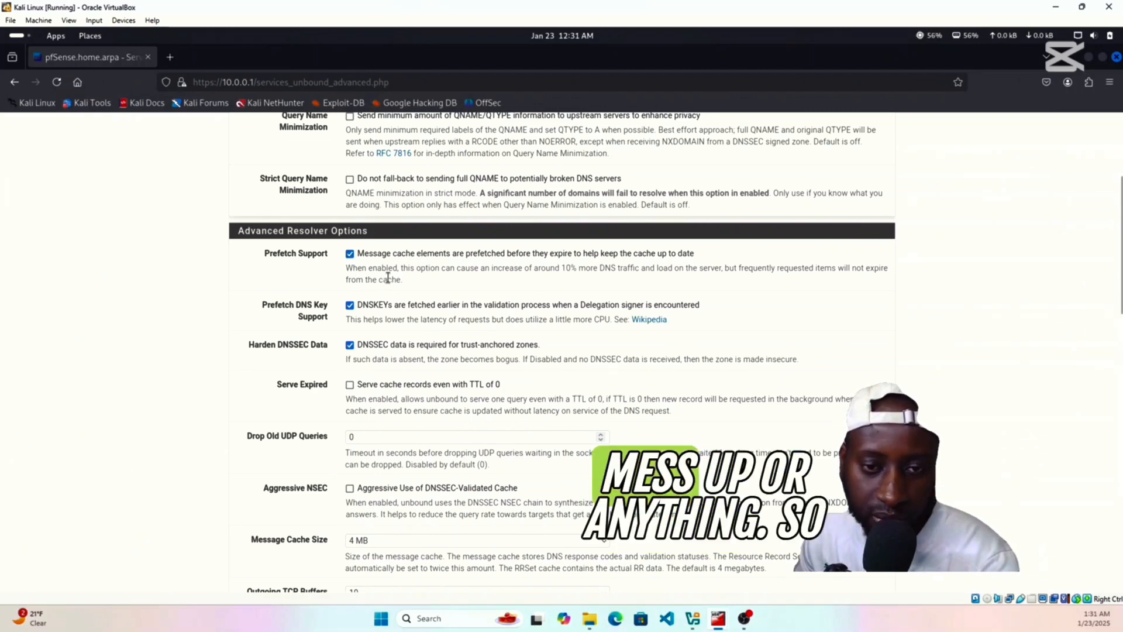
pyautogui.scroll(3, 387, 278)
pyautogui.scroll(-3, 387, 278)
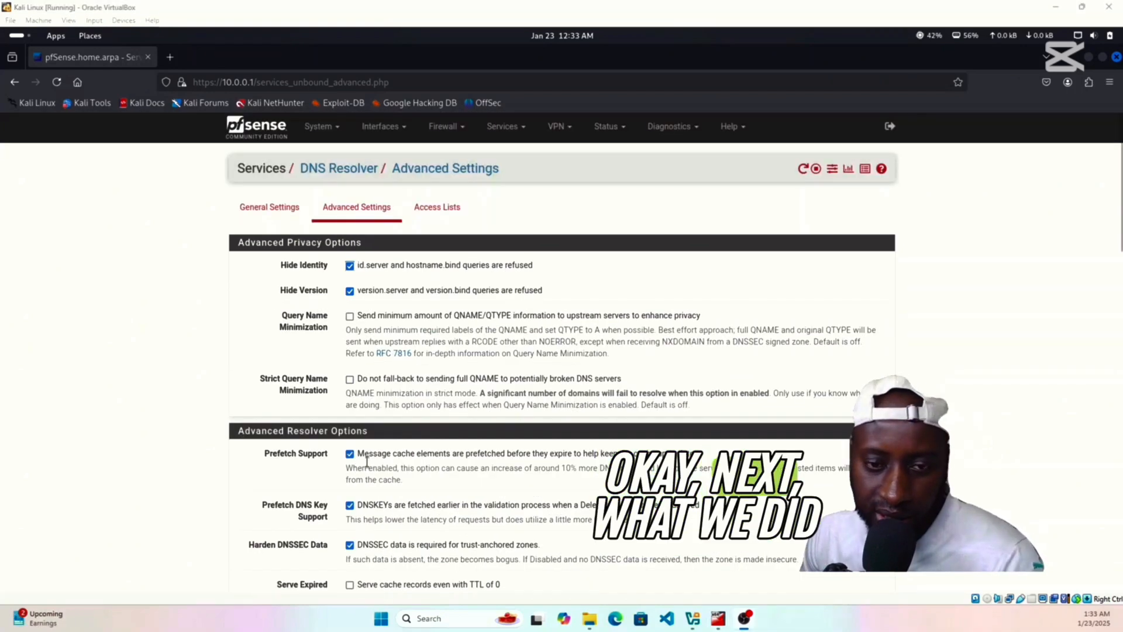
# Look through the remaining options in the DNS Resolver's advanced settings
pyautogui.scroll(-5, 322, 467)
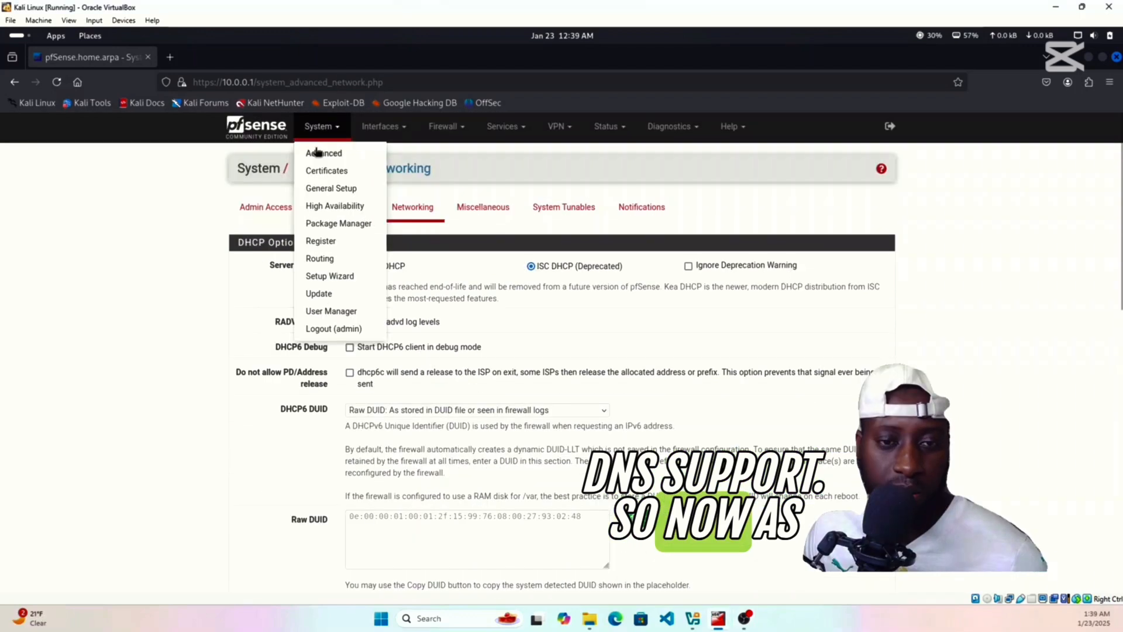
# Open the advanced networking settings, review the ISC DHCP backend and the disabled hardware offloading options, and save them
pyautogui.click(327, 151)
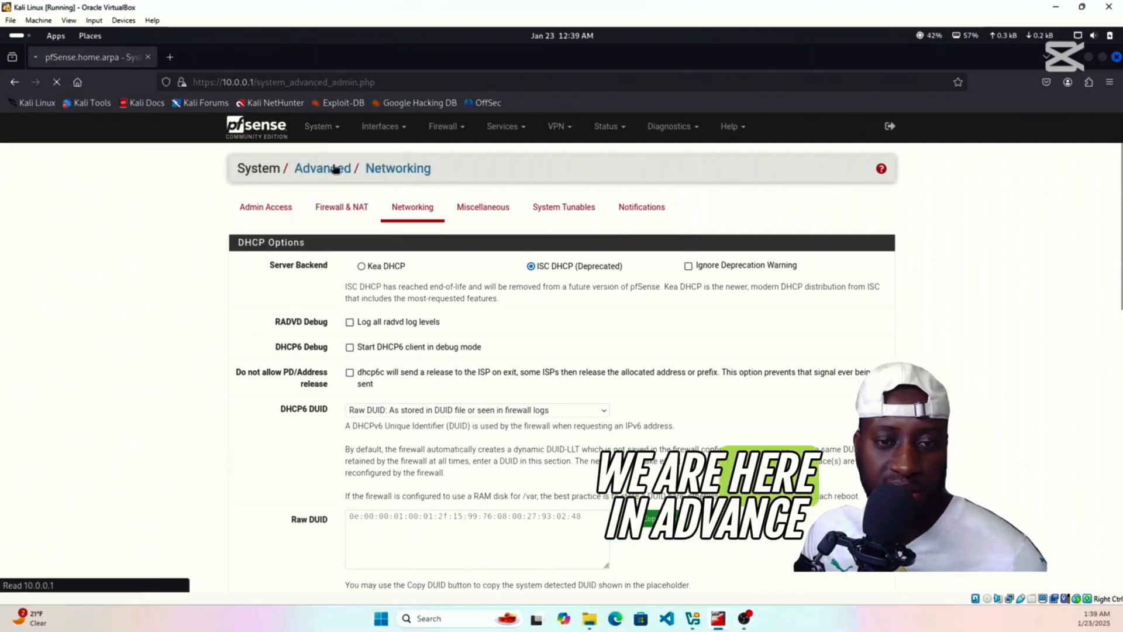
pyautogui.click(412, 207)
pyautogui.scroll(-2, 304, 450)
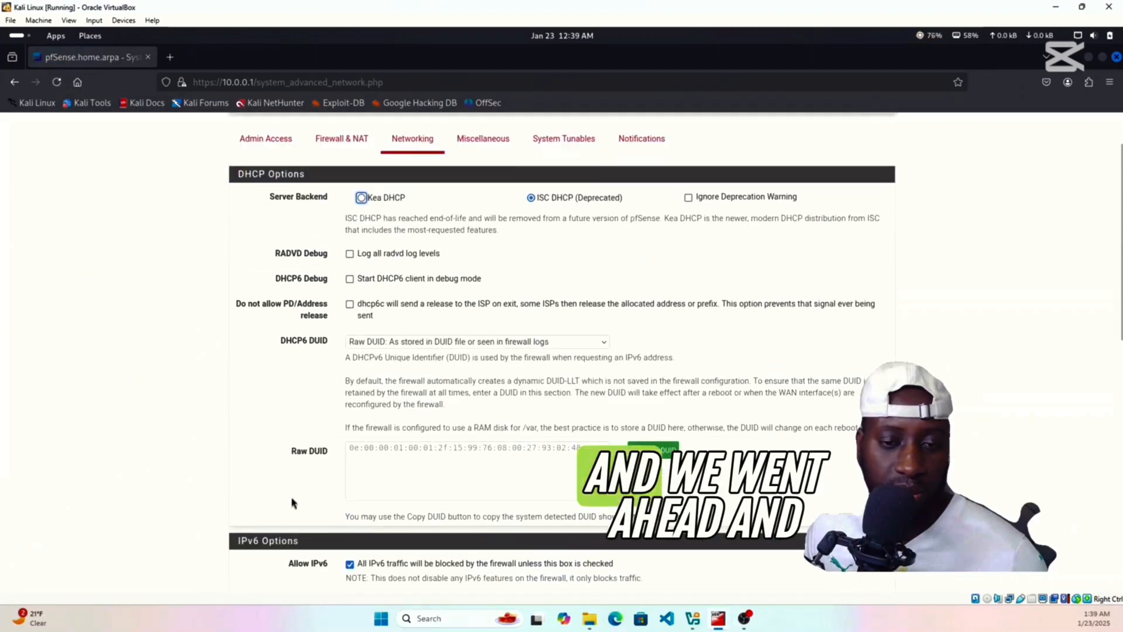
pyautogui.scroll(2, 302, 485)
pyautogui.scroll(-20, 302, 485)
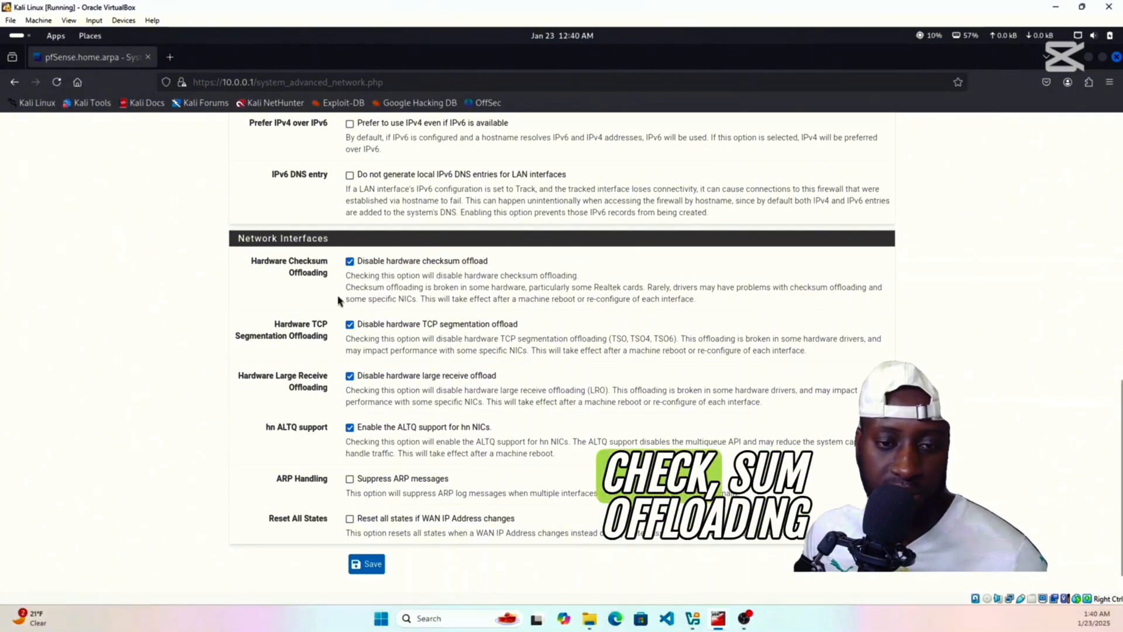
pyautogui.click(368, 565)
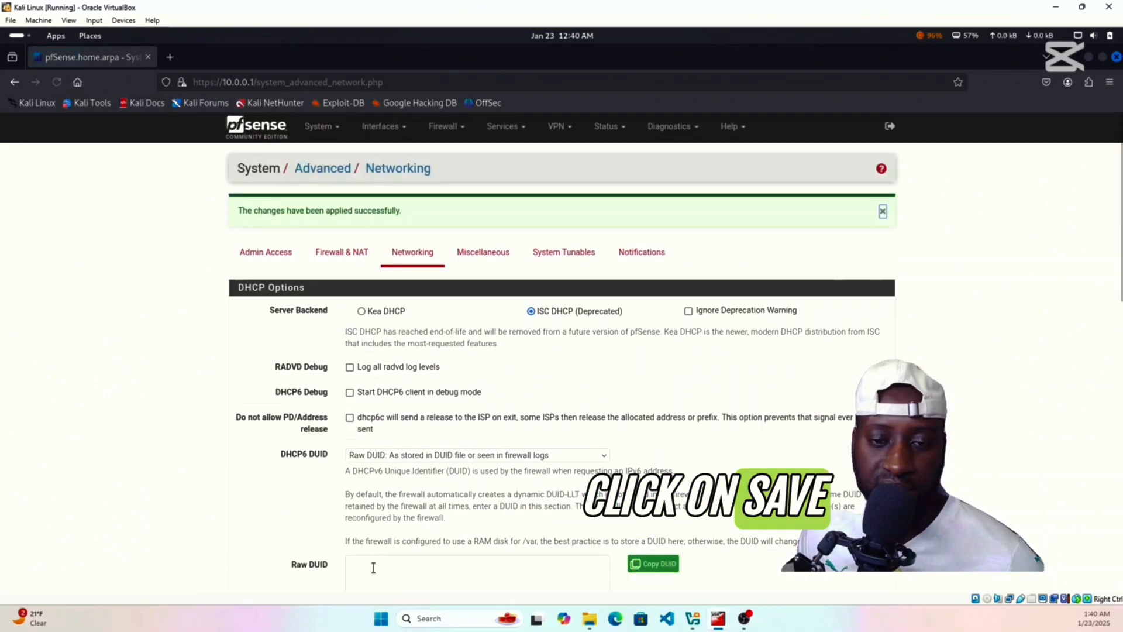
pyautogui.scroll(-15, 373, 567)
pyautogui.click(366, 530)
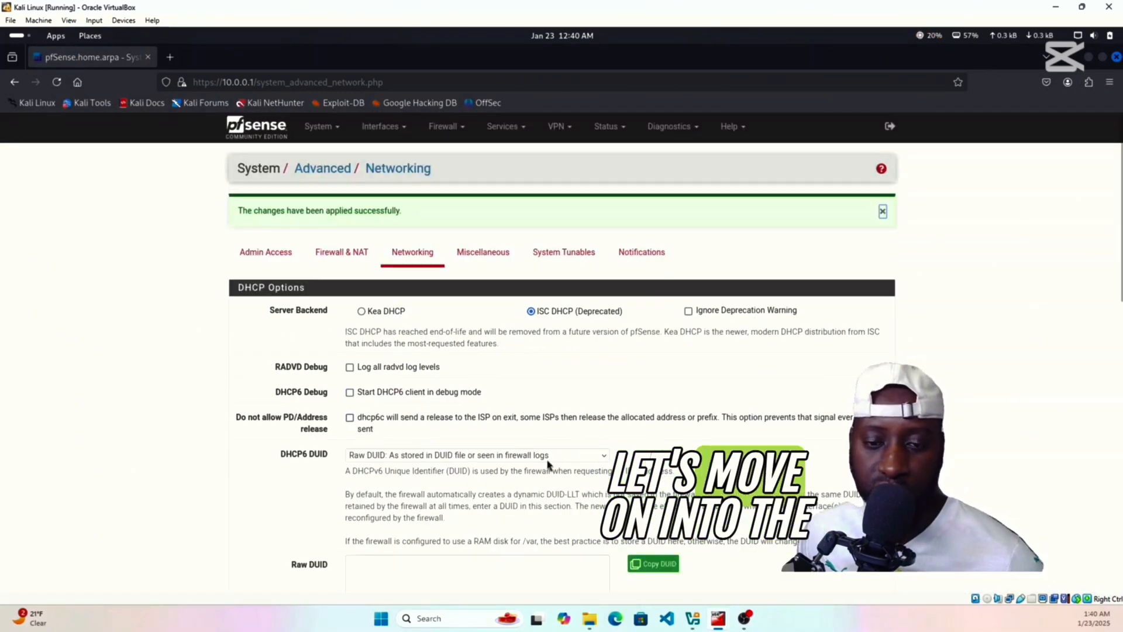
pyautogui.scroll(-10, 469, 524)
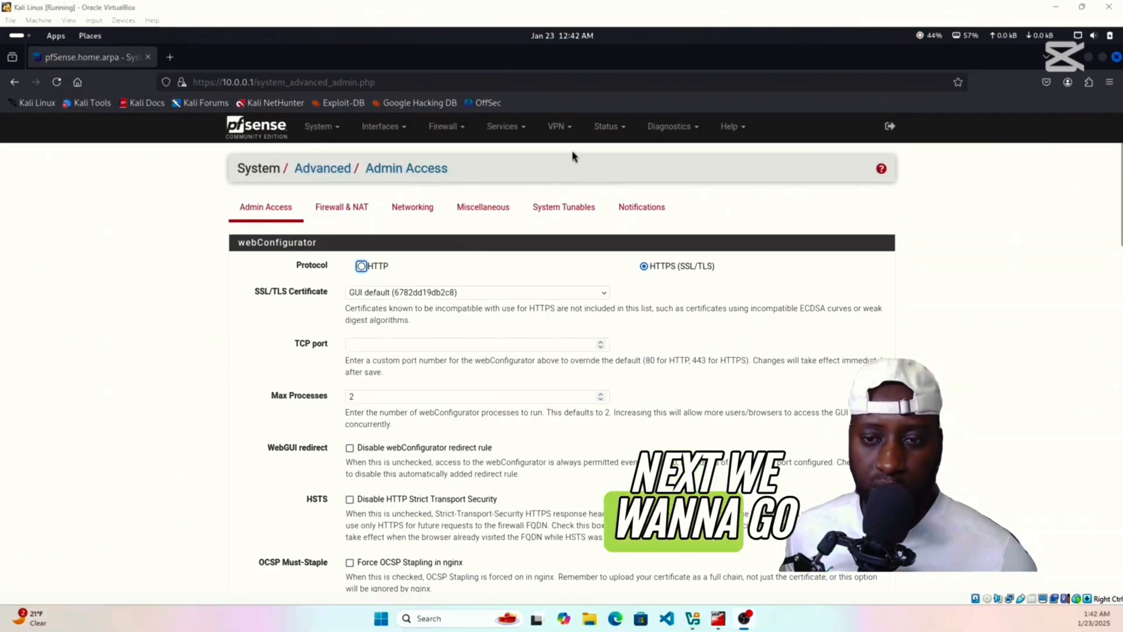
# Open the DHCP leases status page, then open a terminal and place it so the lease's IP address stays readable
pyautogui.click(617, 126)
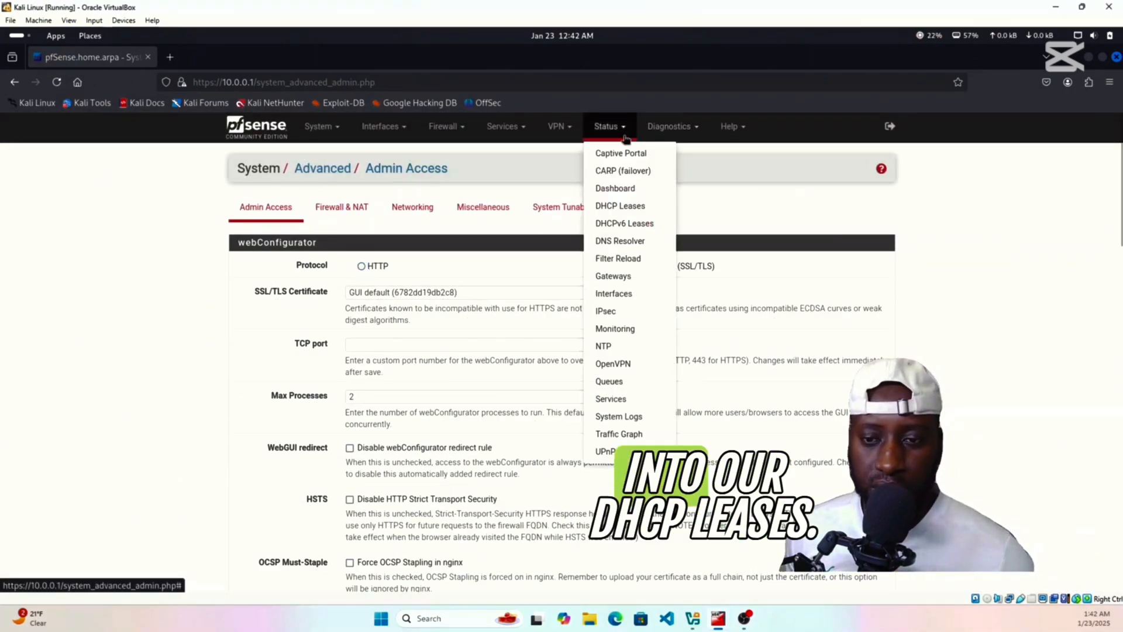
pyautogui.click(610, 208)
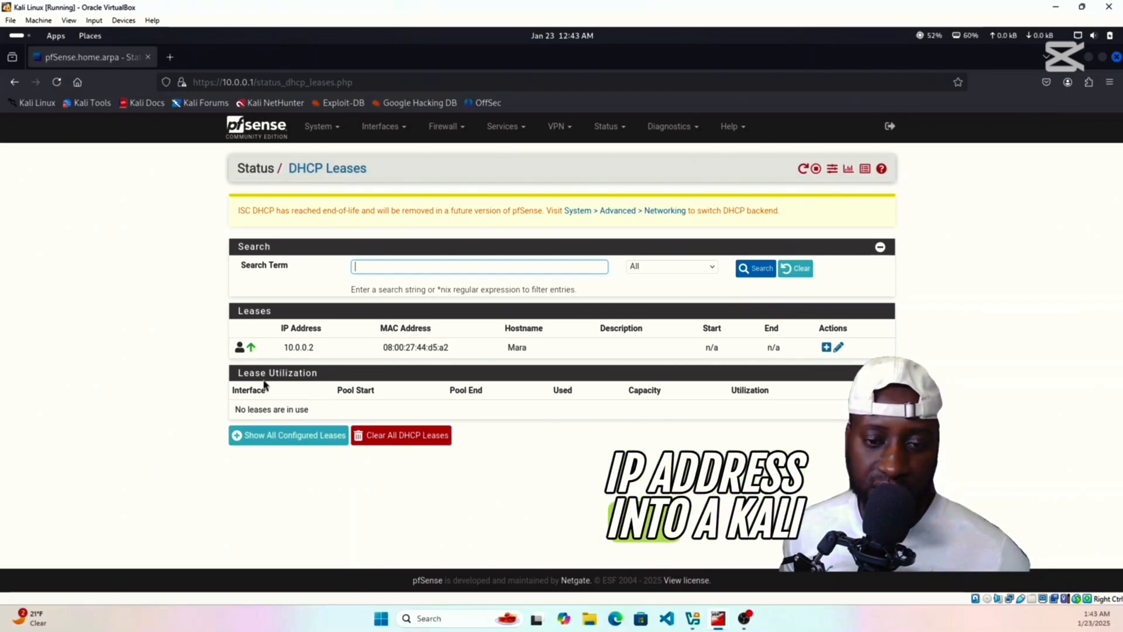
pyautogui.click(13, 36)
pyautogui.click(432, 564)
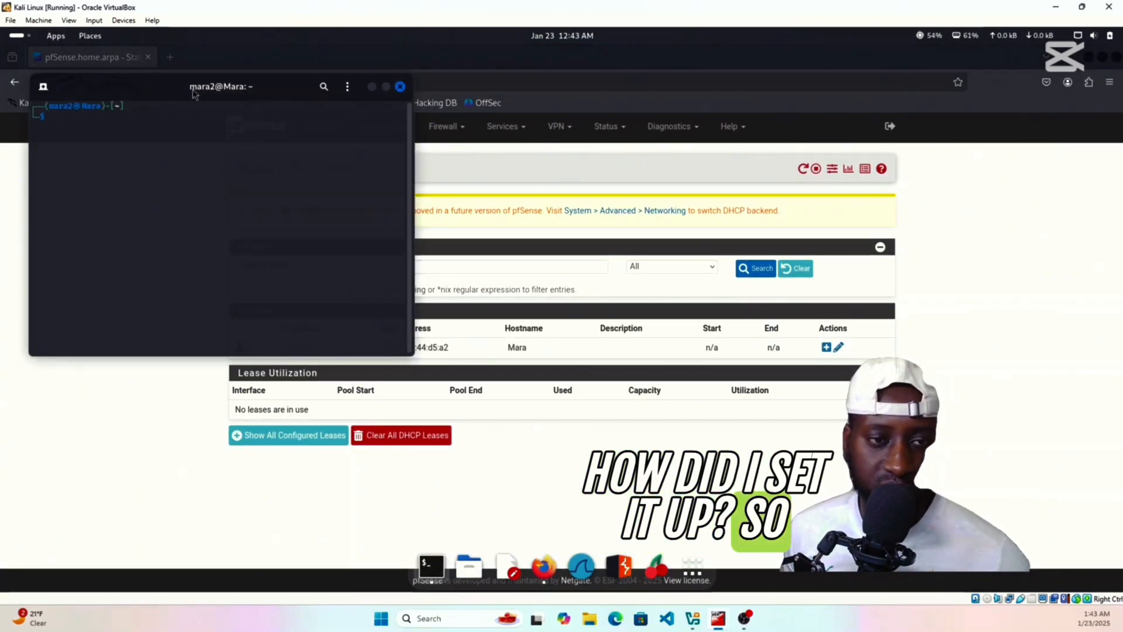
pyautogui.moveTo(273, 74); pyautogui.dragTo(895, 122)
pyautogui.moveTo(658, 398); pyautogui.dragTo(663, 453)
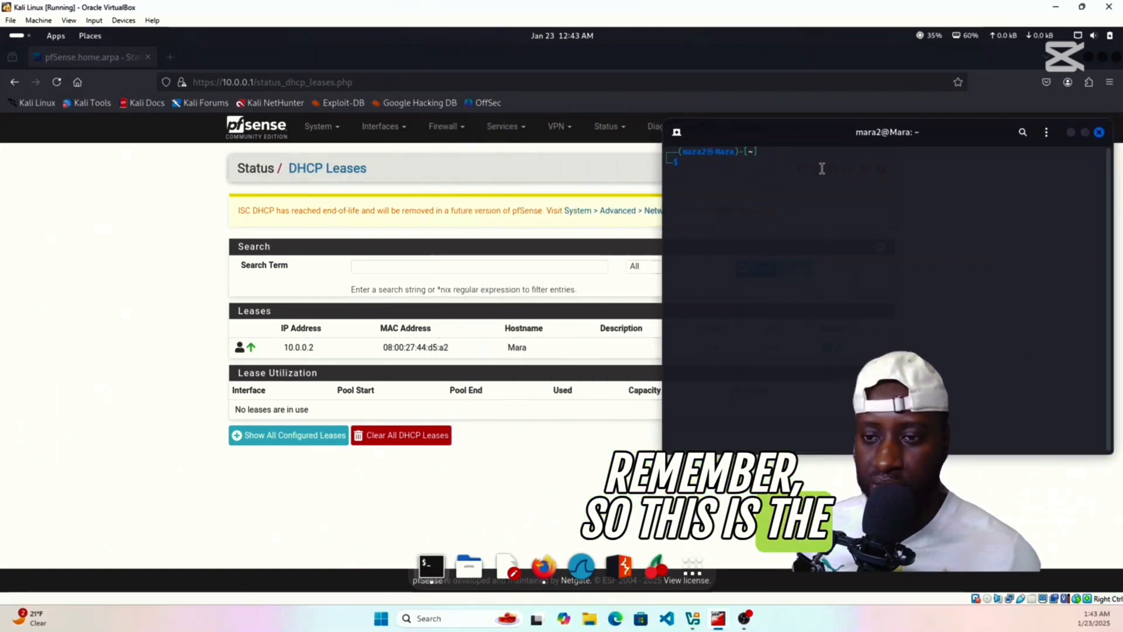
# Restart the eth0 interface by running "sudo ip l set eth0 down && sudo ip l set eth0 up" and entering the sudo password
pyautogui.write('sudo ')
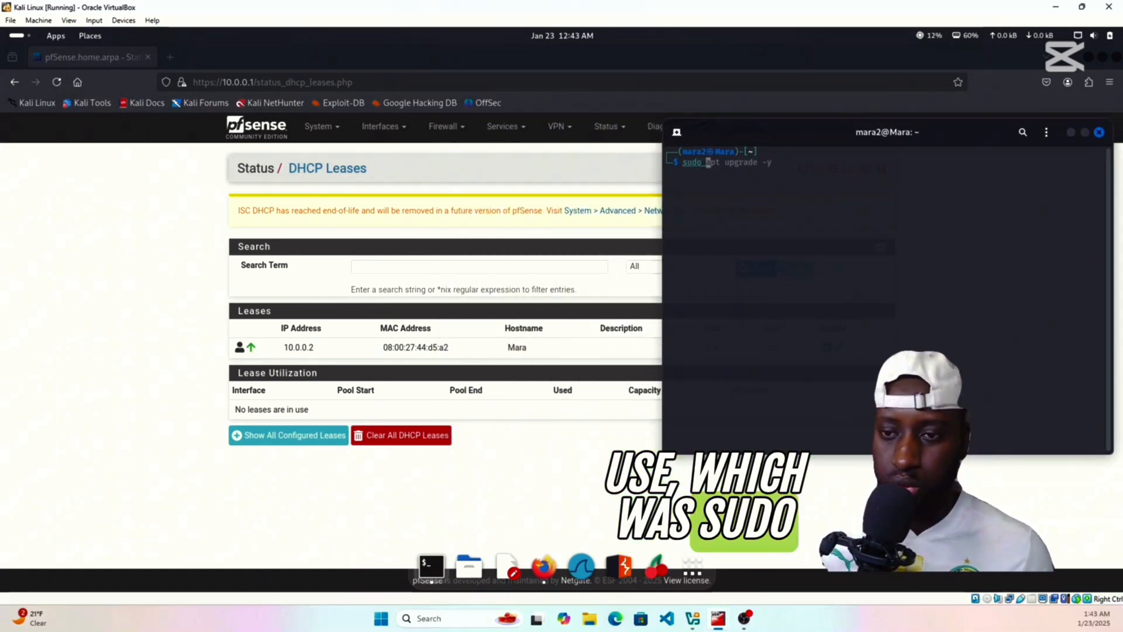
pyautogui.write('ip ')
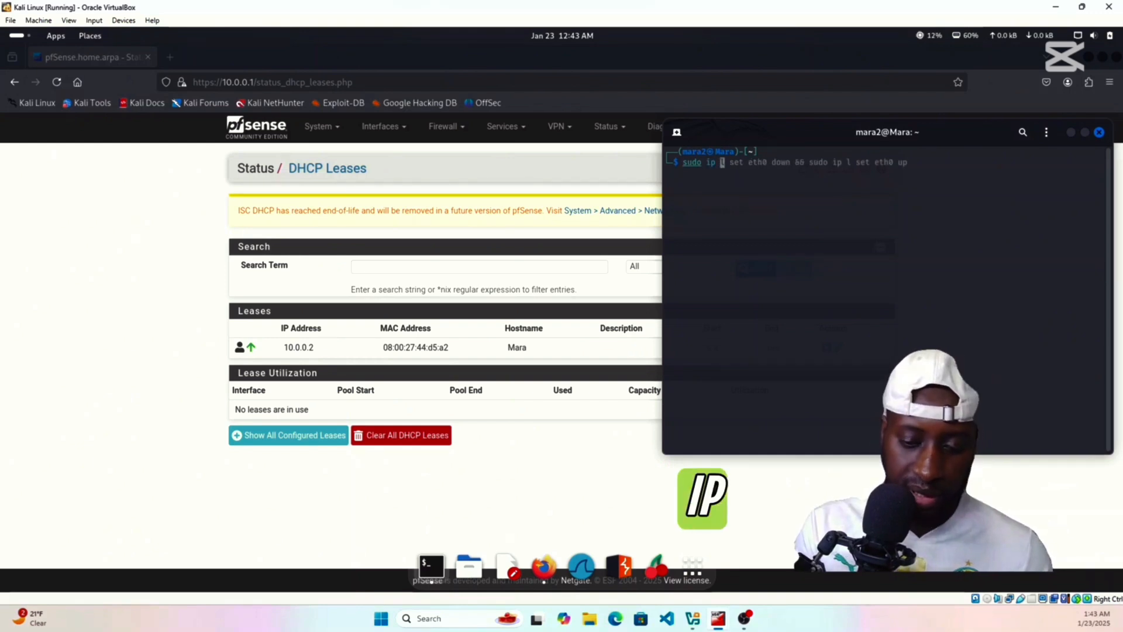
pyautogui.write('l set ')
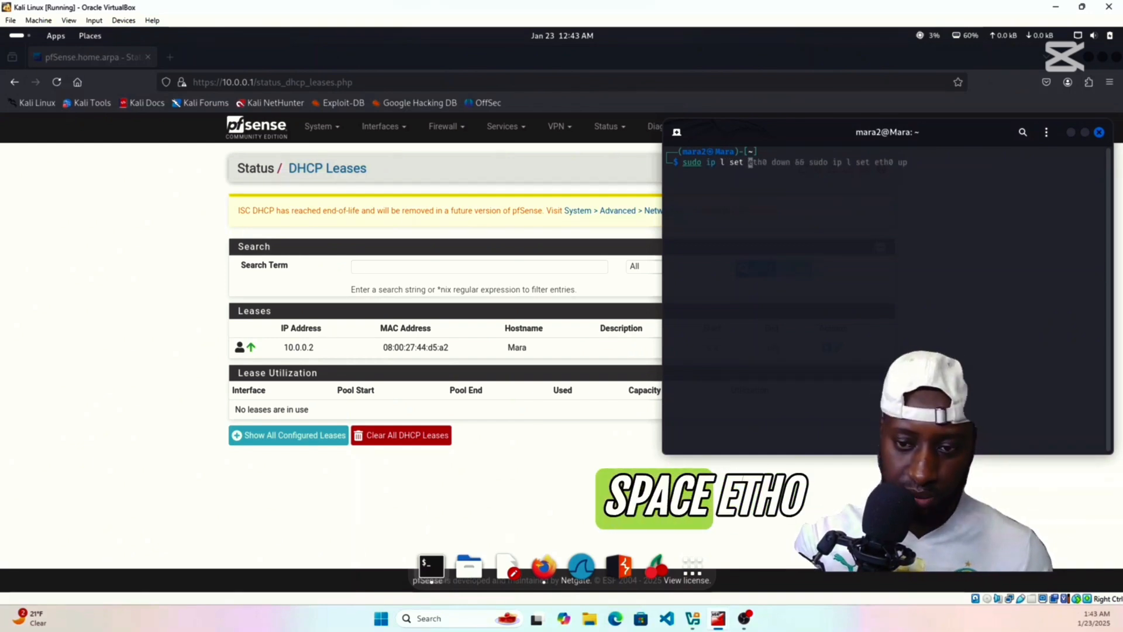
pyautogui.write('eth0 down')
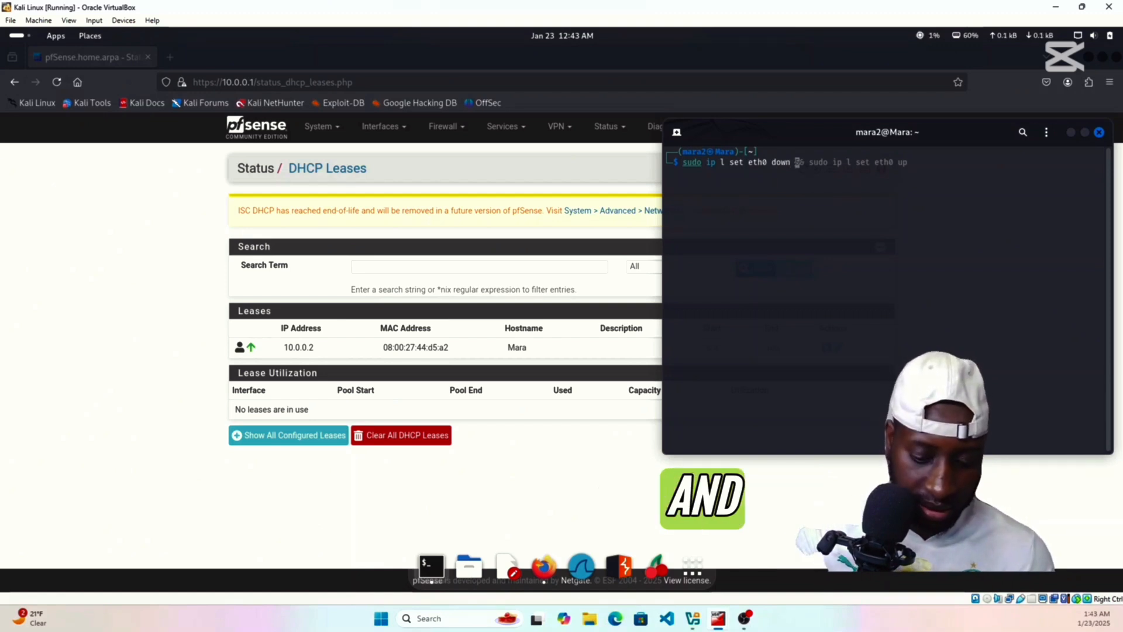
pyautogui.write(' &&')
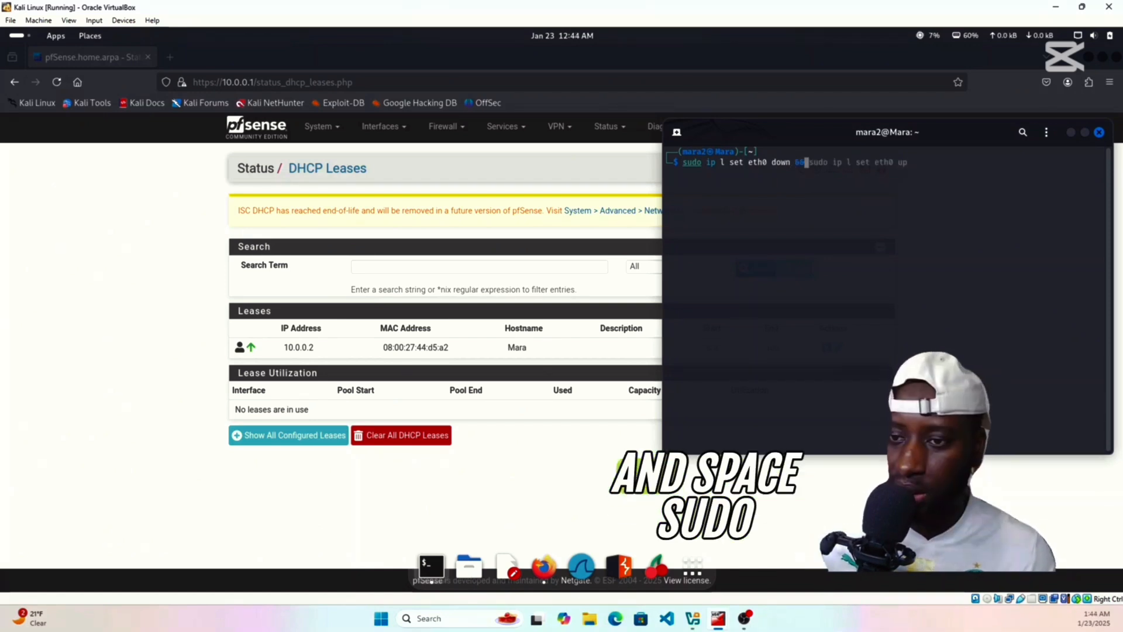
pyautogui.write(' sud')
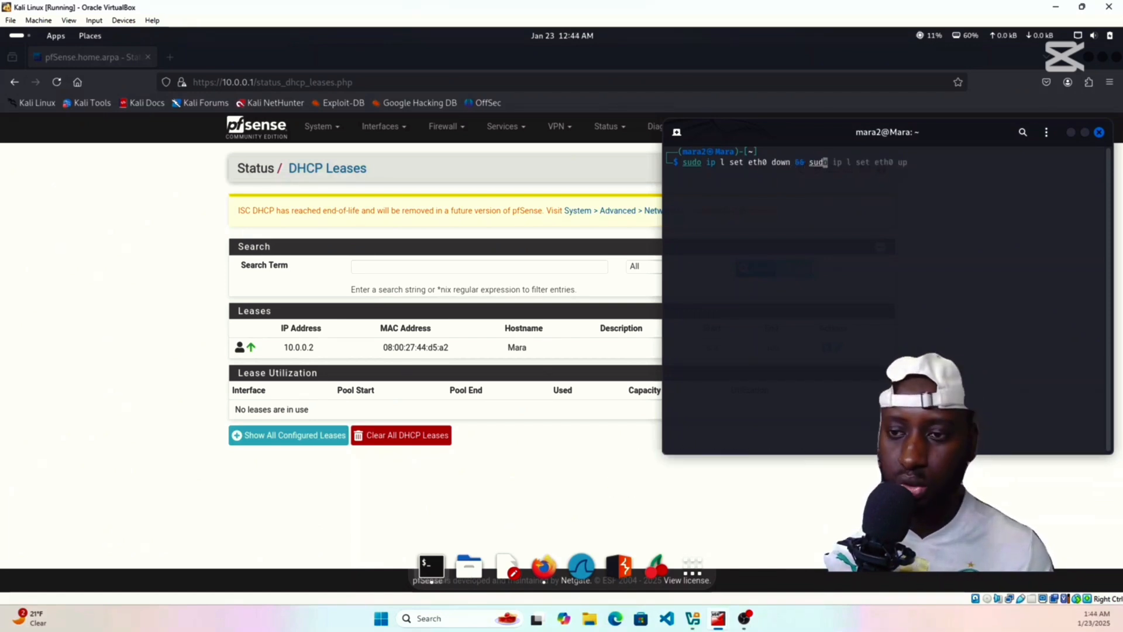
pyautogui.write('o ip')
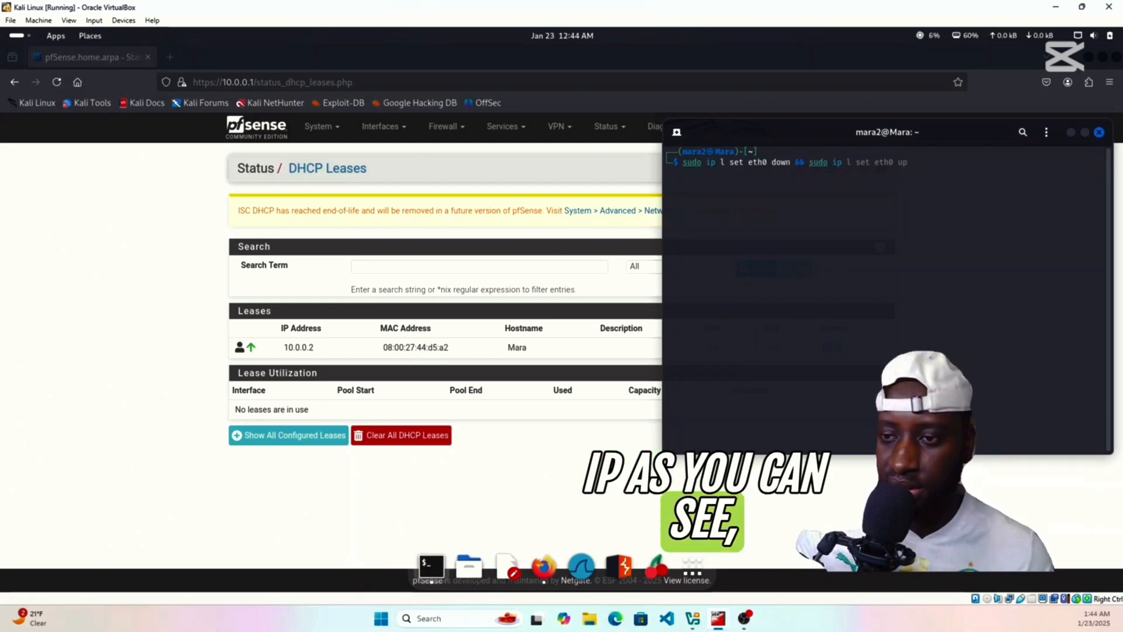
pyautogui.write(' l ')
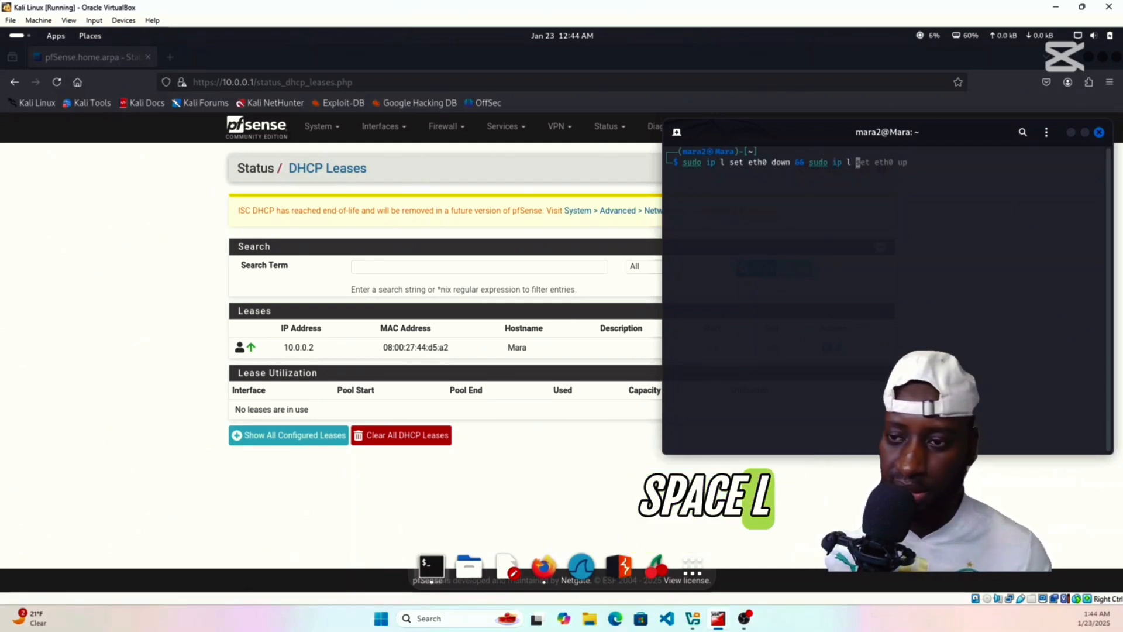
pyautogui.write('set etho')
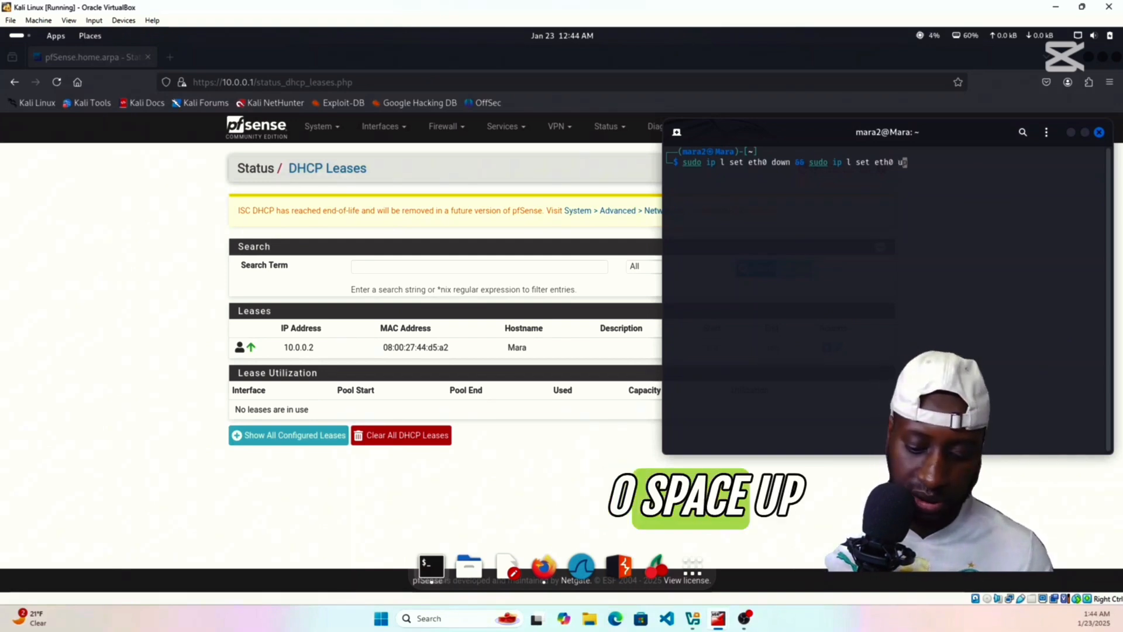
pyautogui.press('Return')
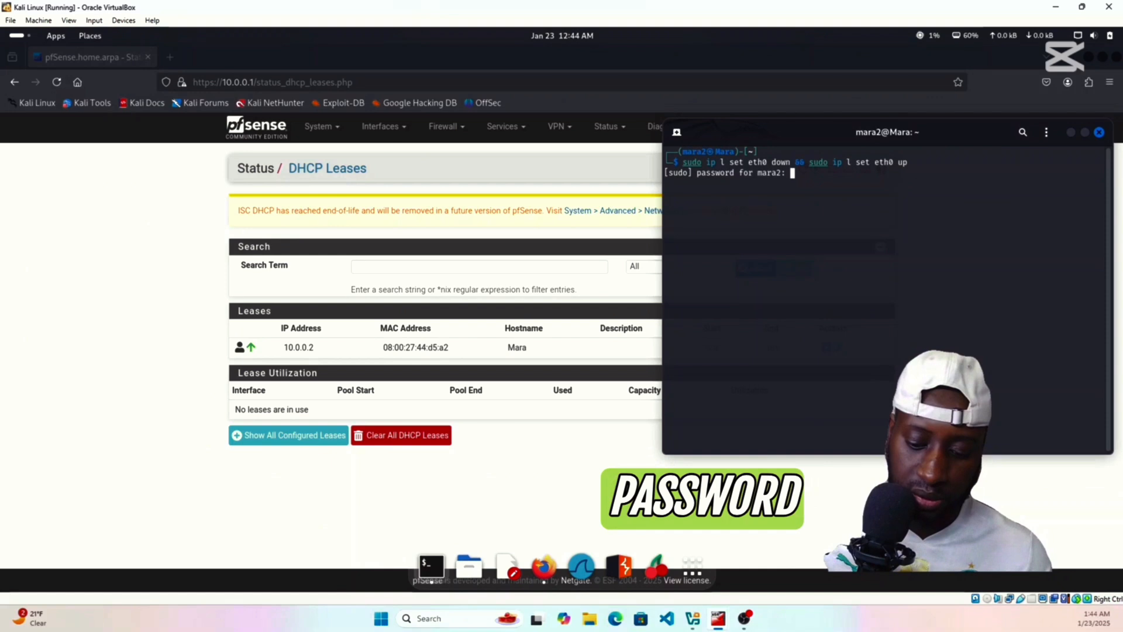
pyautogui.press('Return')
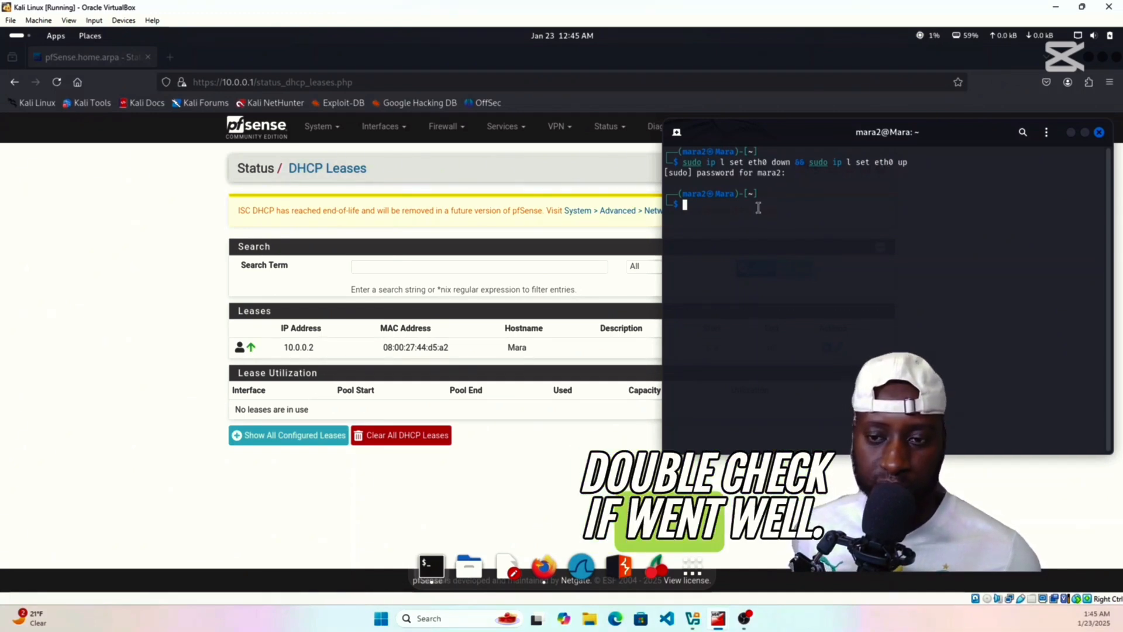
# Check the machine's IP configuration with ifconfig, then clear and close the terminal
pyautogui.write('i')
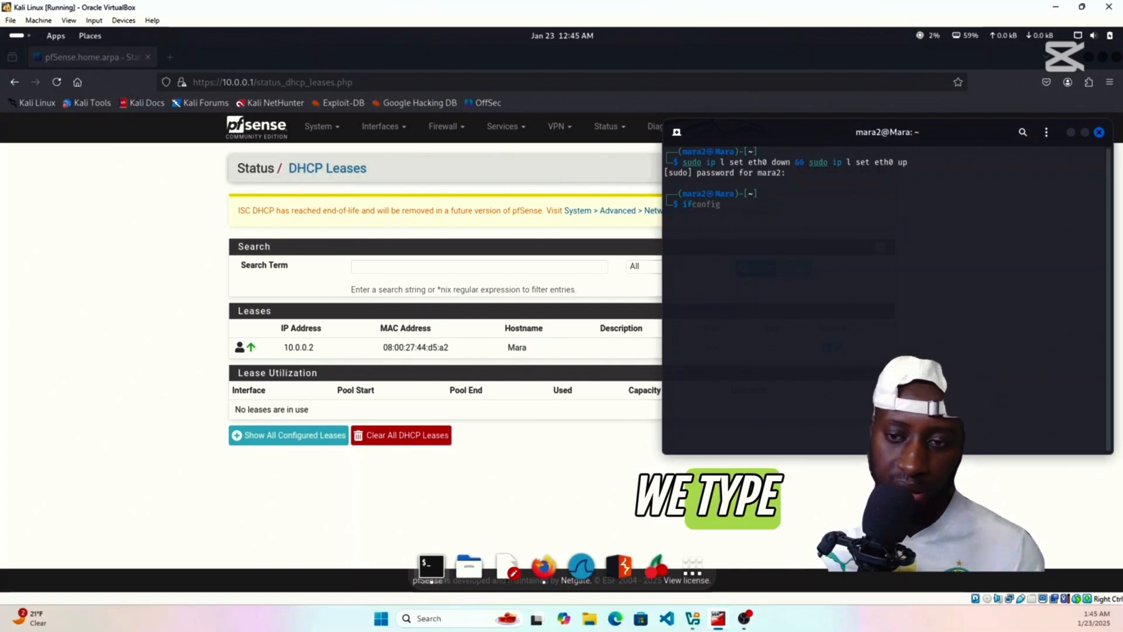
pyautogui.write('fconfig')
pyautogui.press('Return')
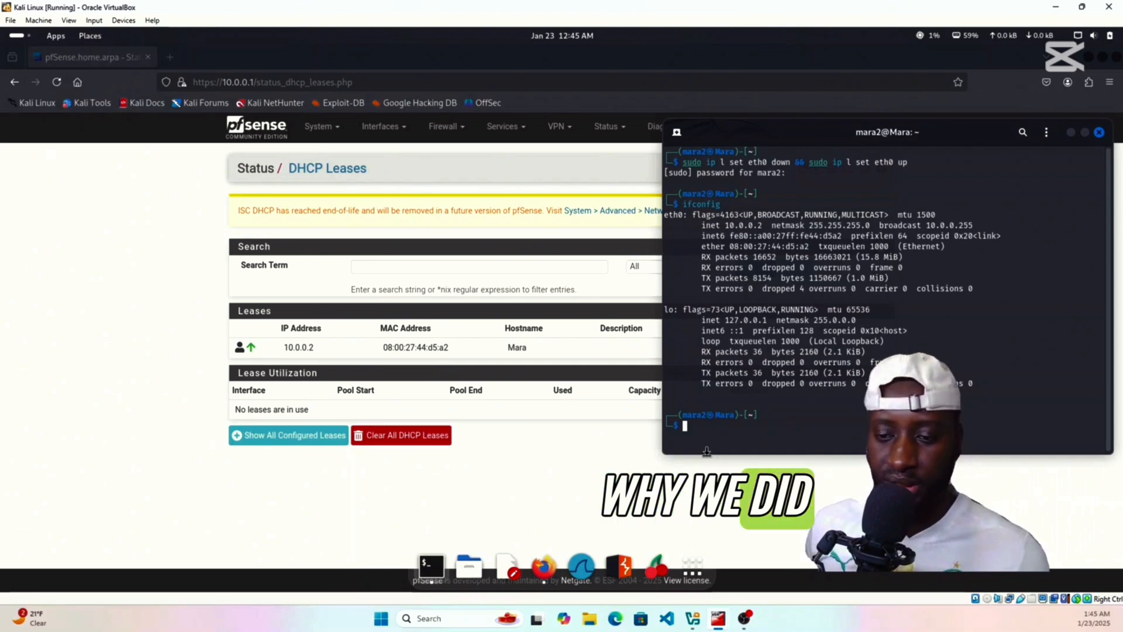
pyautogui.write('clear')
pyautogui.press('Return')
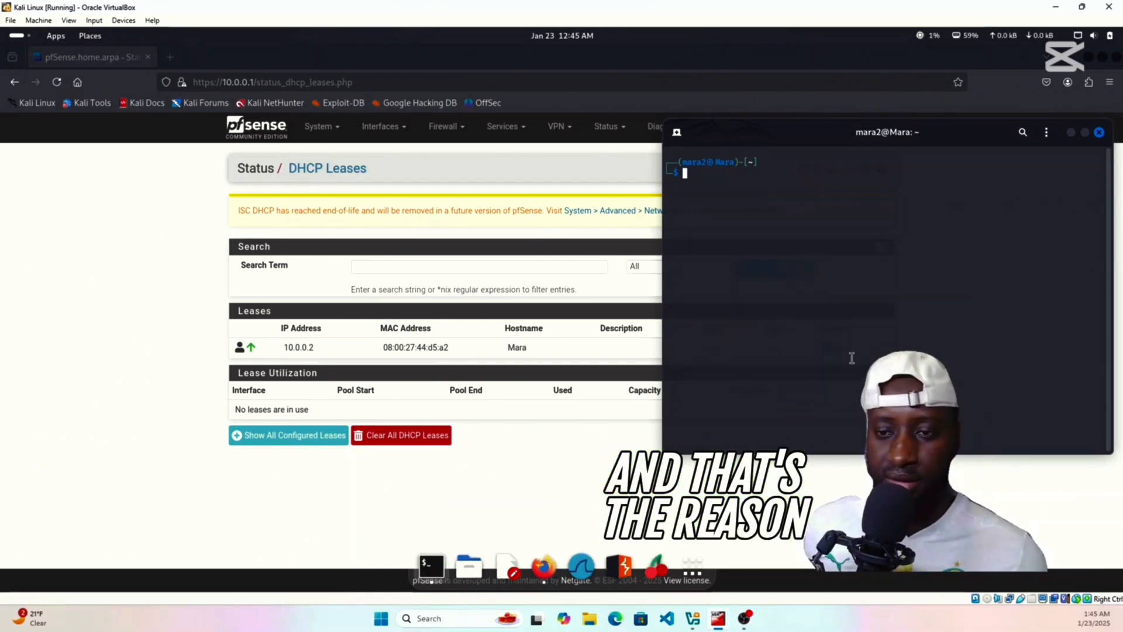
pyautogui.click(1099, 132)
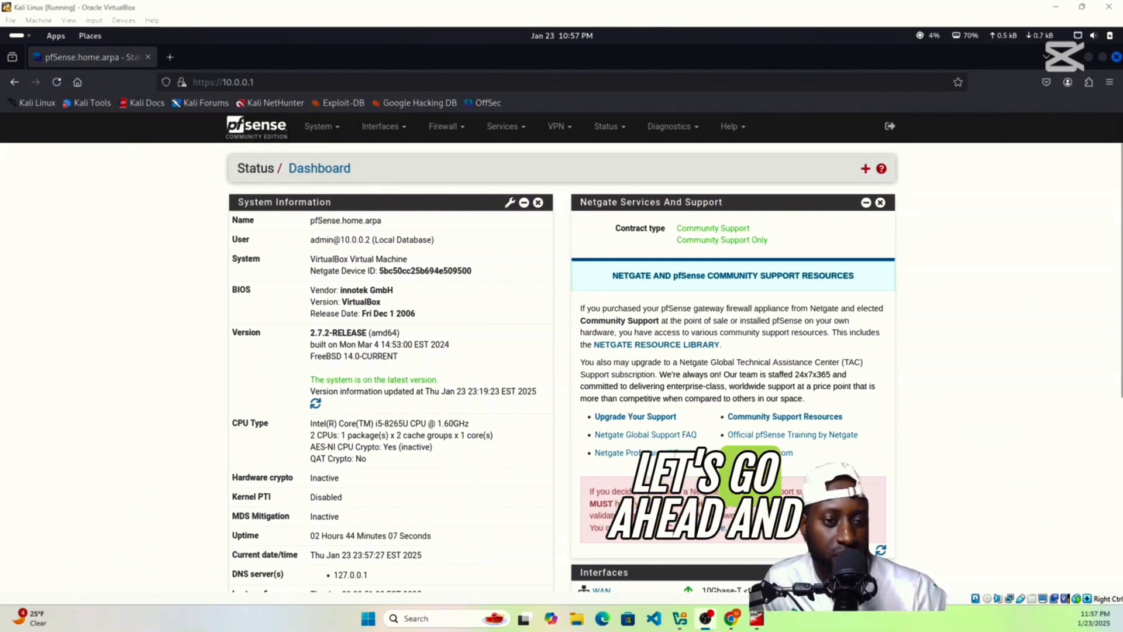
# Open the firewall rules, review those of the LAN interface, and open the firewall aliases
pyautogui.click(461, 128)
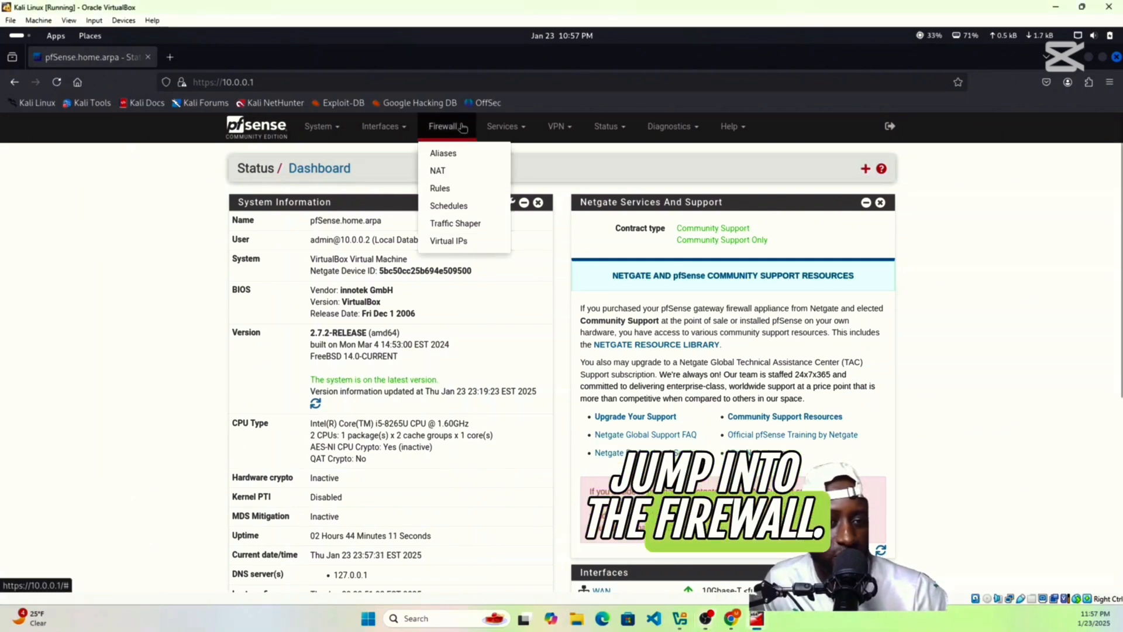
pyautogui.click(439, 188)
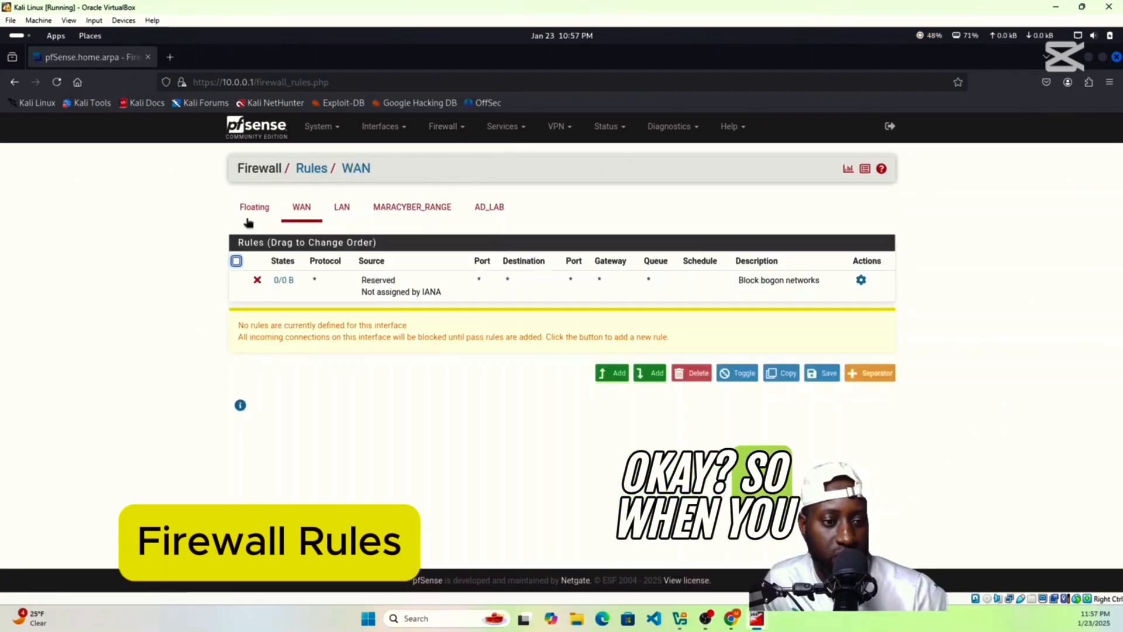
pyautogui.click(342, 209)
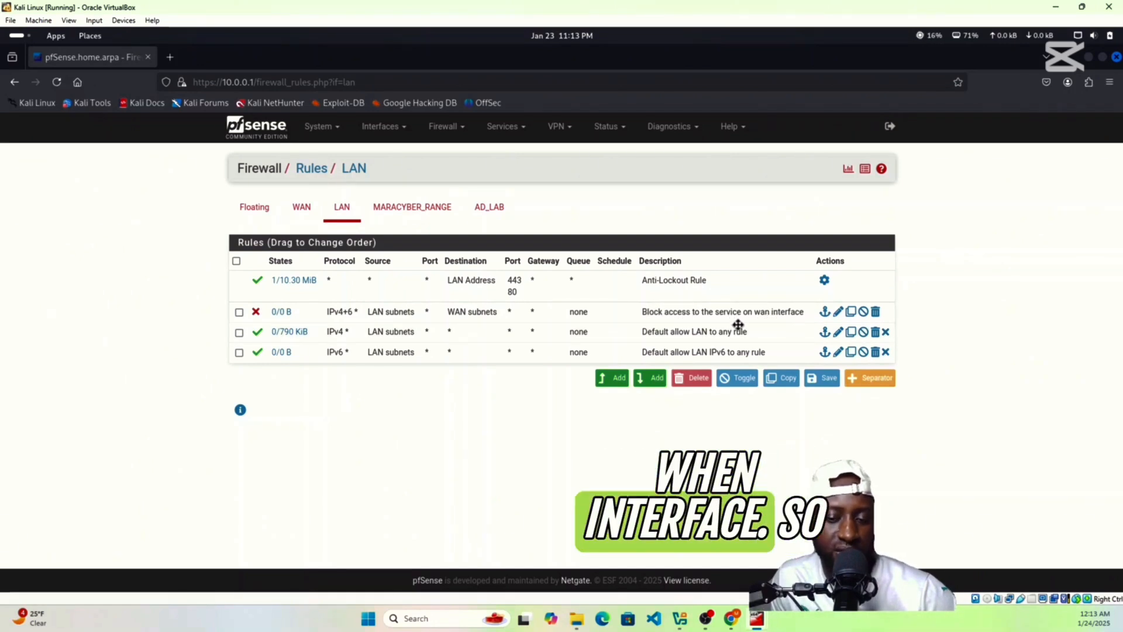
pyautogui.moveTo(269, 311)
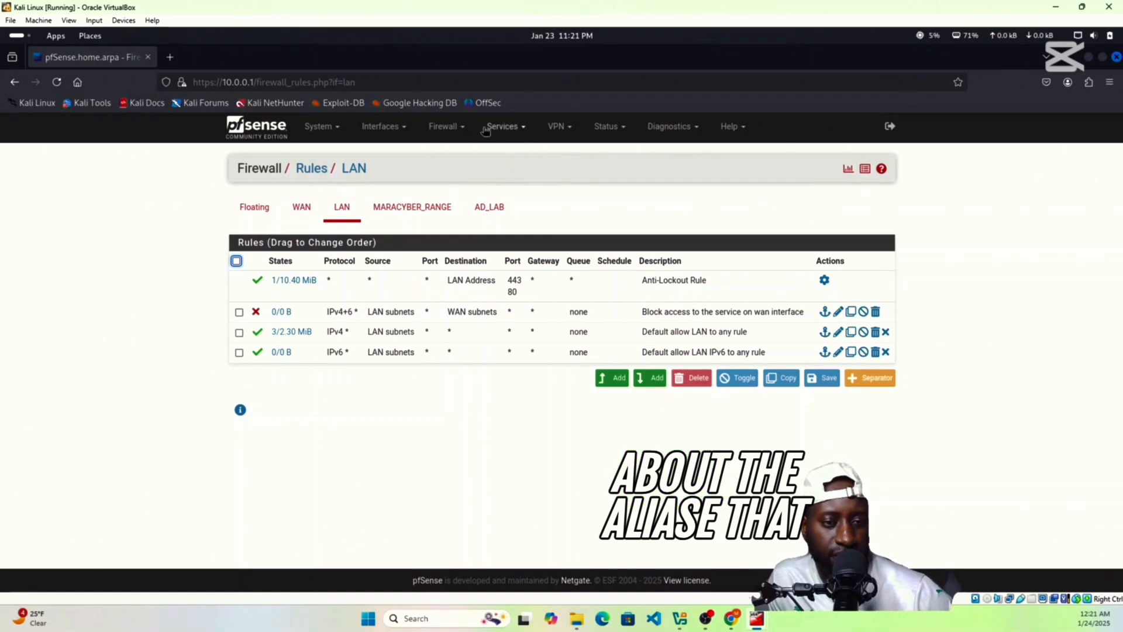
pyautogui.click(461, 128)
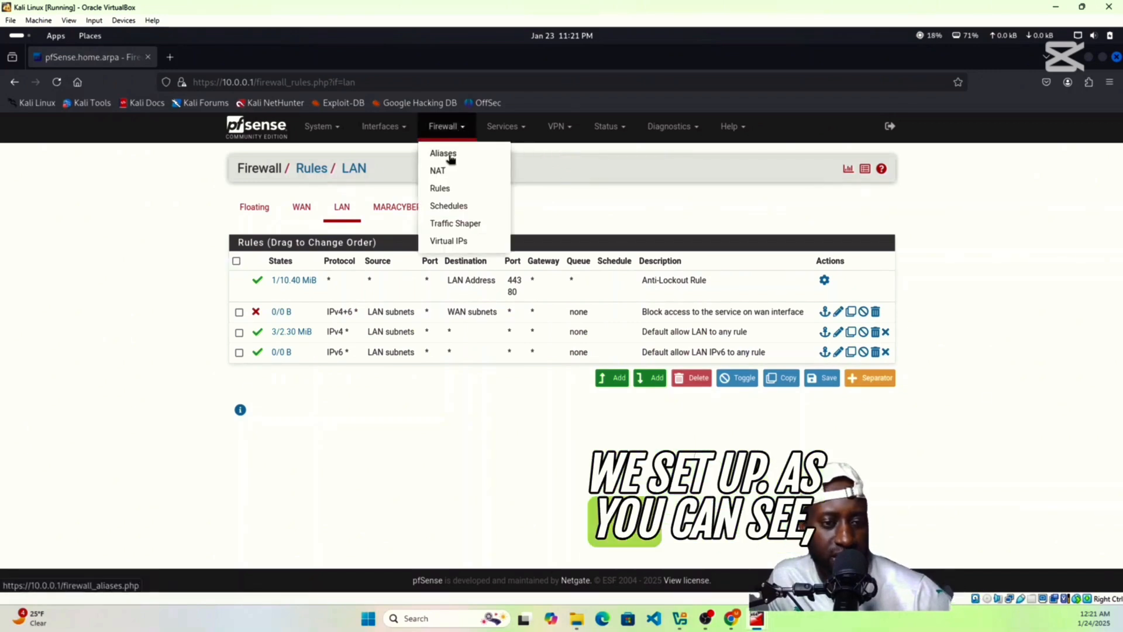
pyautogui.click(448, 154)
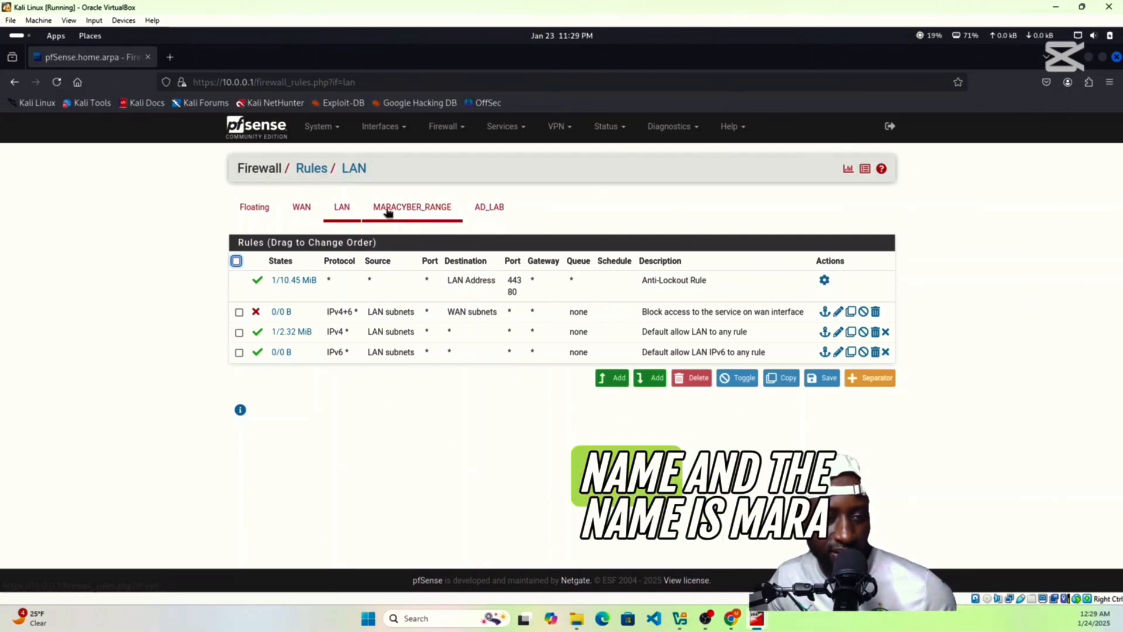
# Review the MARACYBER_RANGE firewall rules, including the one that uses the RFC1918 alias as its destination
pyautogui.click(408, 210)
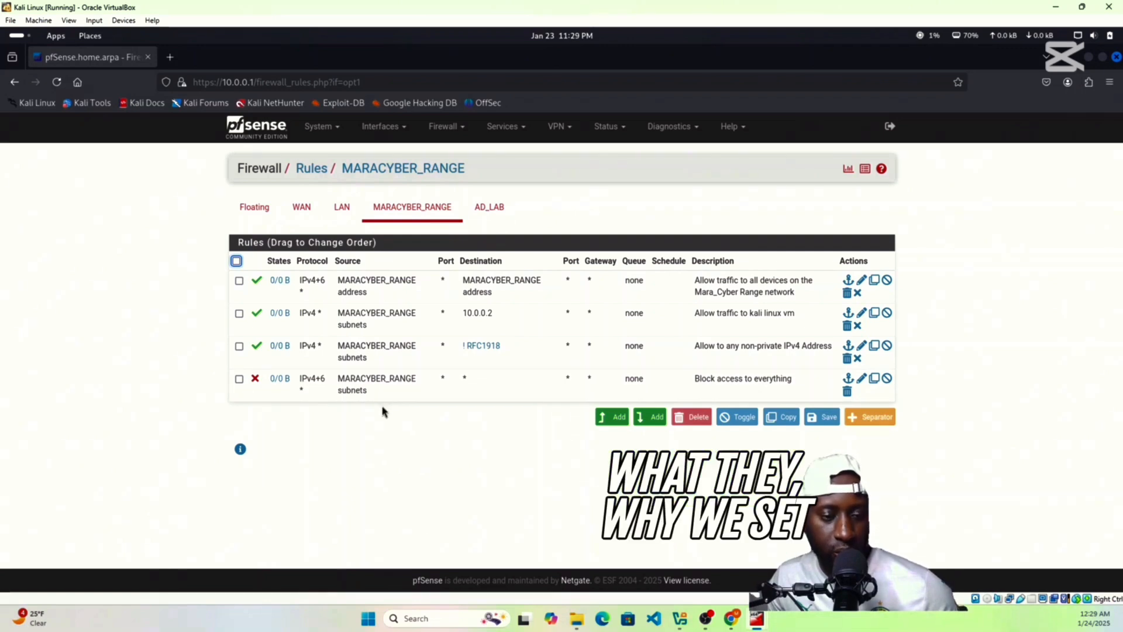
pyautogui.moveTo(272, 282)
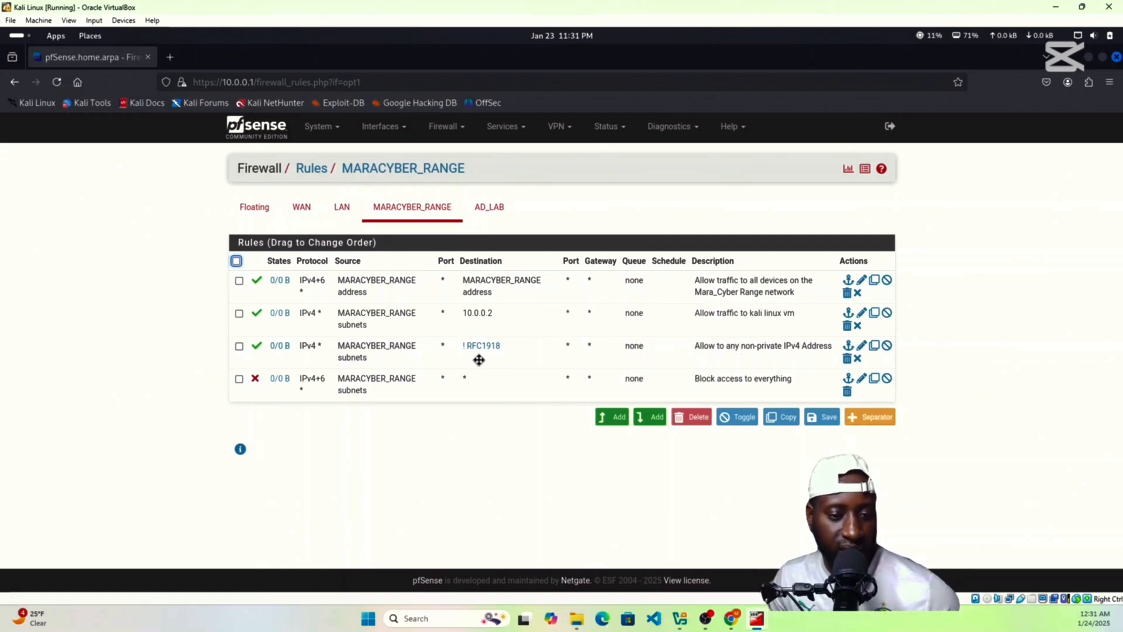
pyautogui.moveTo(483, 351)
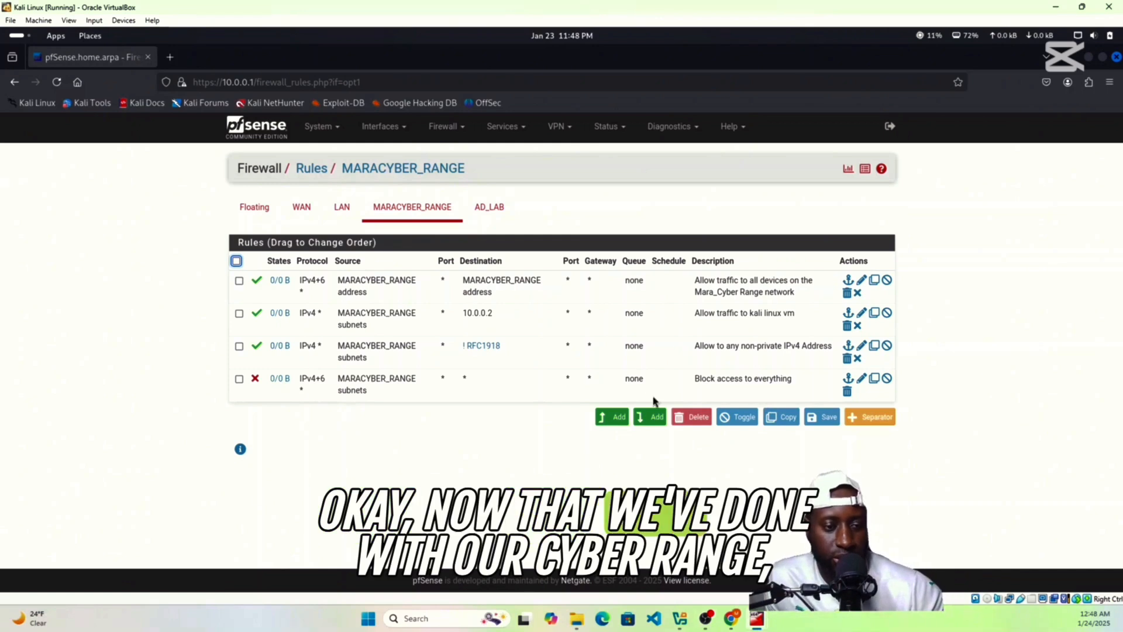
# Open the AD_LAB firewall rules and examine the rule blocking access to the WAN subnets
pyautogui.click(495, 211)
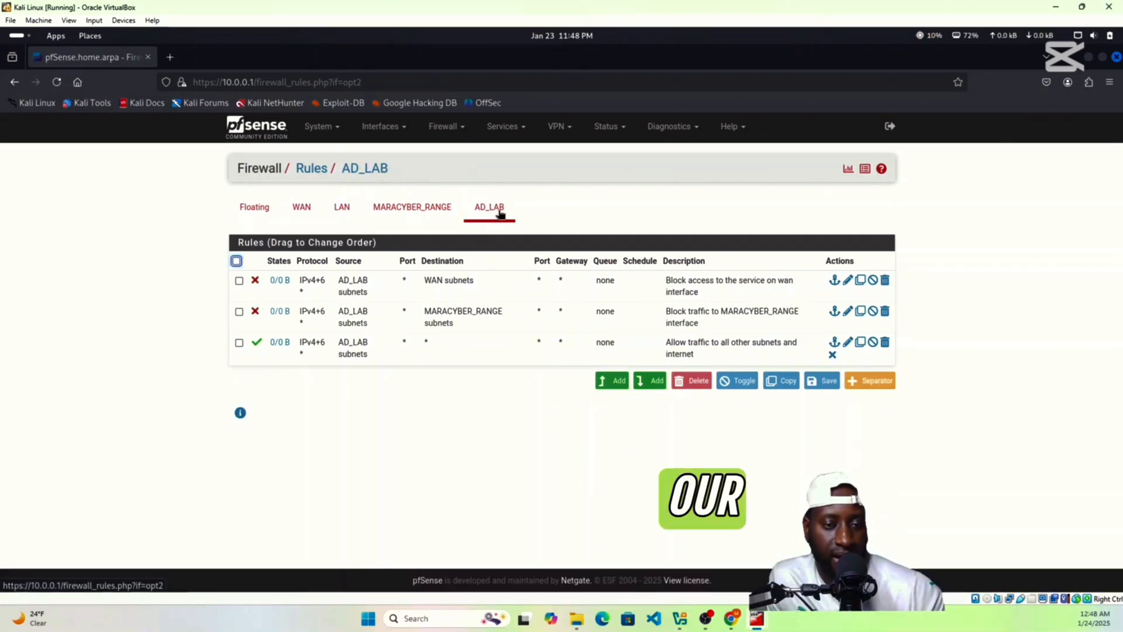
pyautogui.moveTo(288, 288)
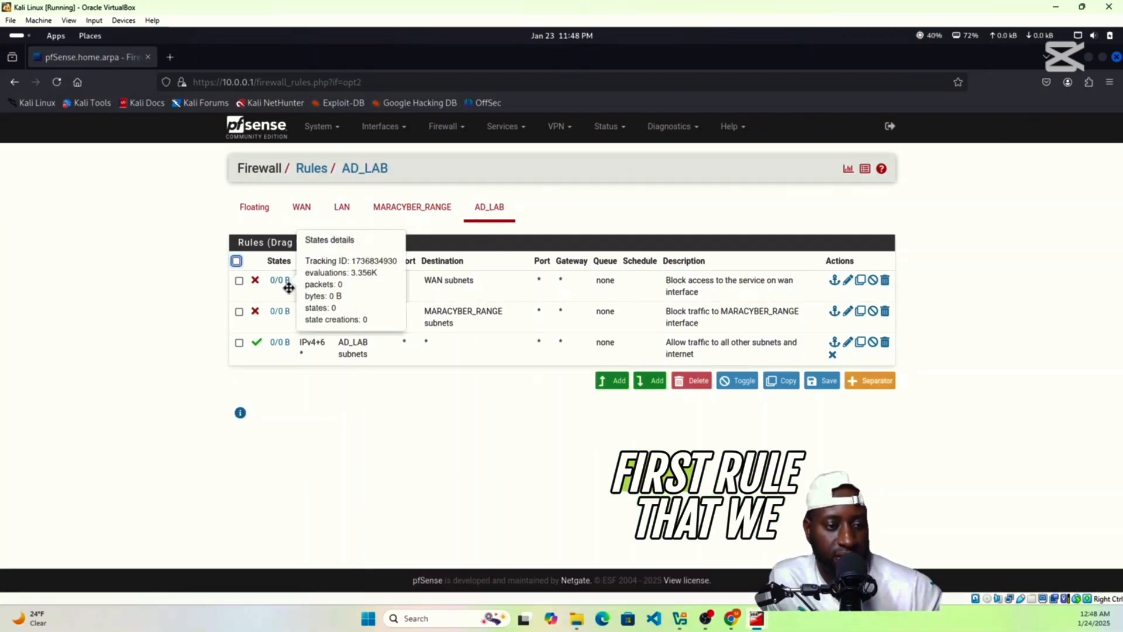